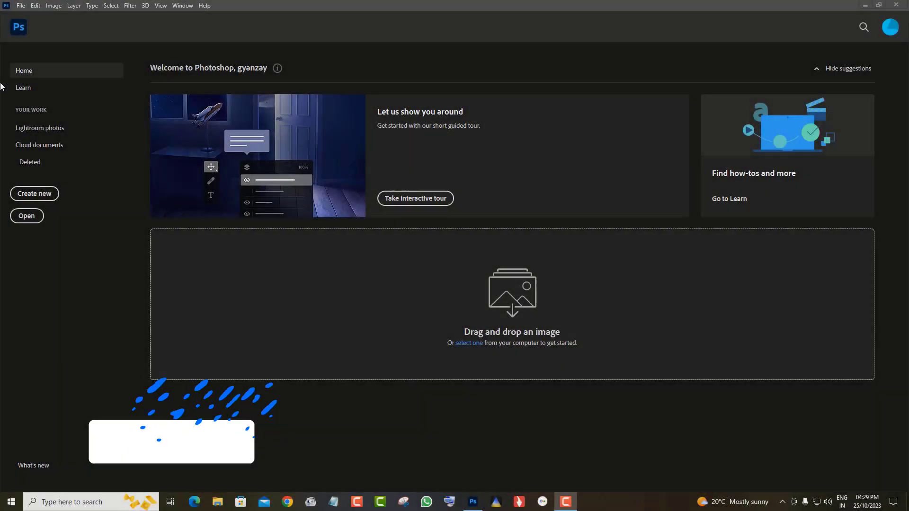
Create a new 3000 × 1800 px, 300 ppi document with a white background
{"action": "left_click", "coordinate": [30, 194]}
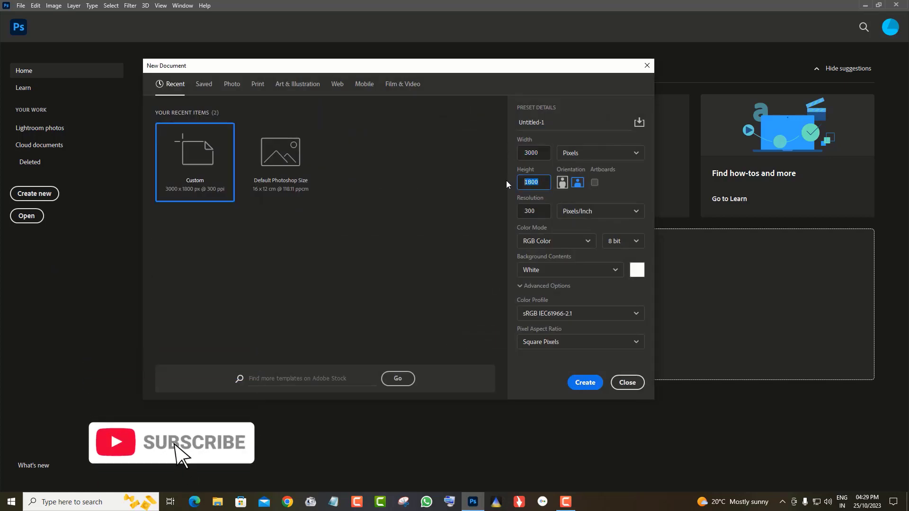
{"action": "left_click", "coordinate": [544, 272]}
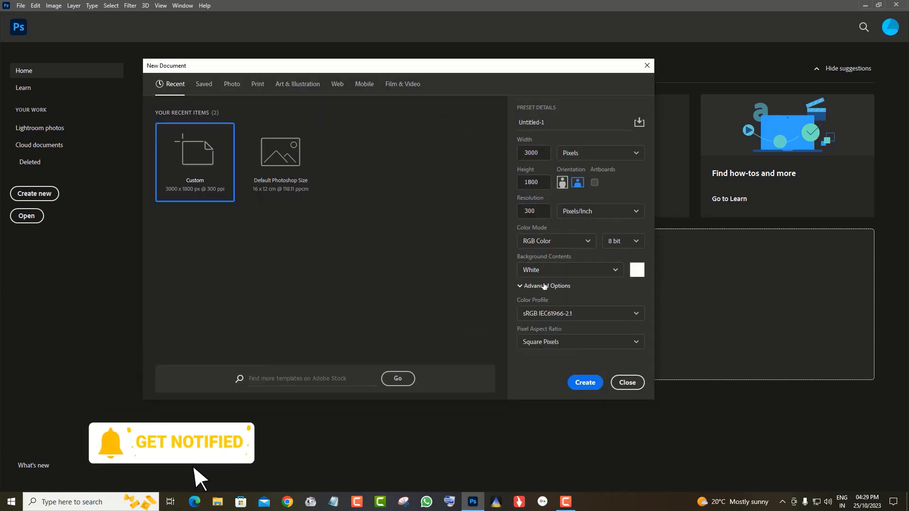
{"action": "left_click", "coordinate": [589, 389]}
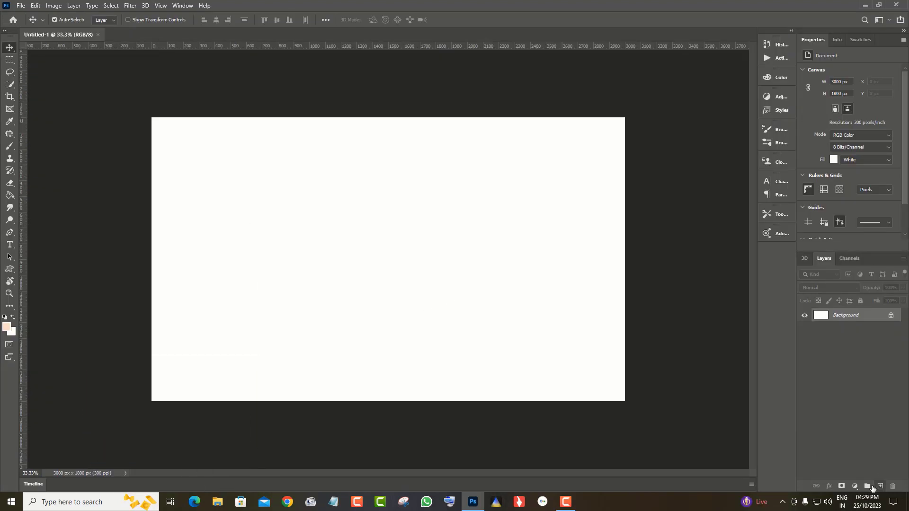
Add a radial Gradient Fill layer scaled to 250%
{"action": "left_click", "coordinate": [855, 486]}
{"action": "left_click", "coordinate": [853, 330]}
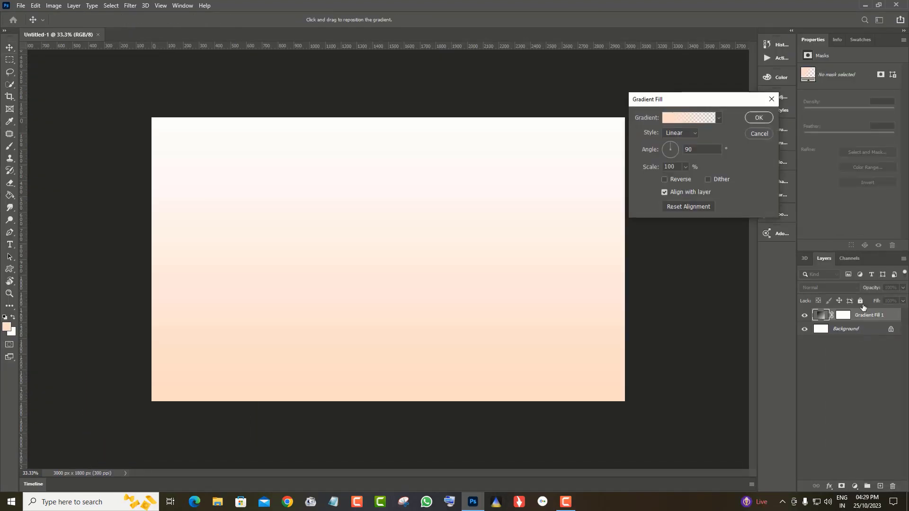
{"action": "left_click", "coordinate": [683, 121]}
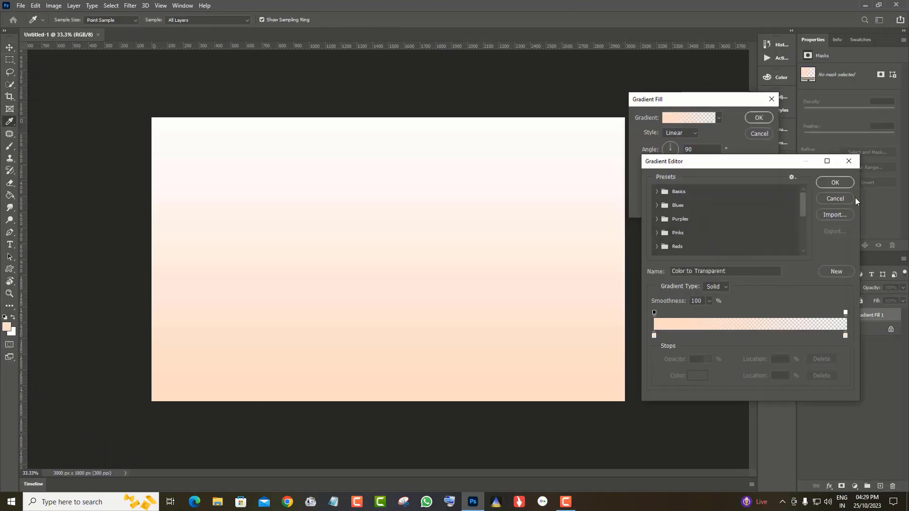
{"action": "left_click", "coordinate": [835, 198]}
{"action": "left_click", "coordinate": [680, 133]}
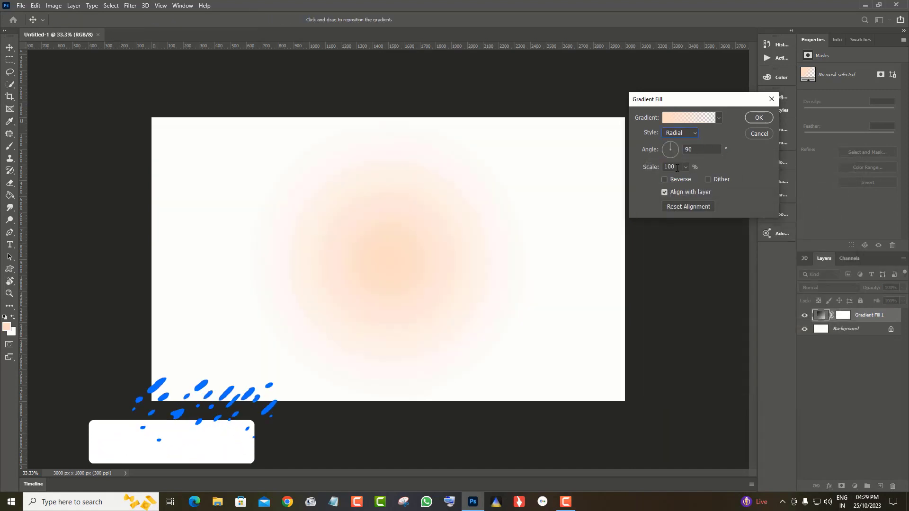
{"action": "double_click", "coordinate": [676, 168]}
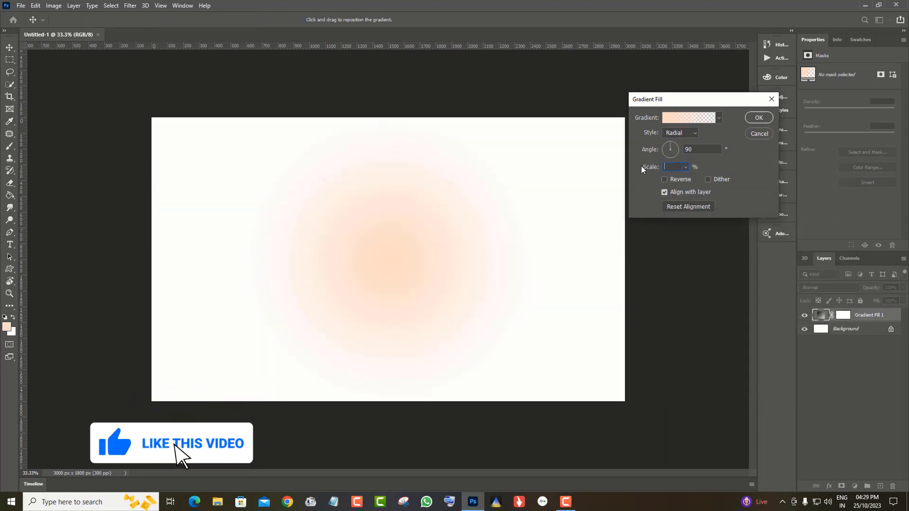
{"action": "type", "text": "24"}
{"action": "key", "text": "BackSpace"}
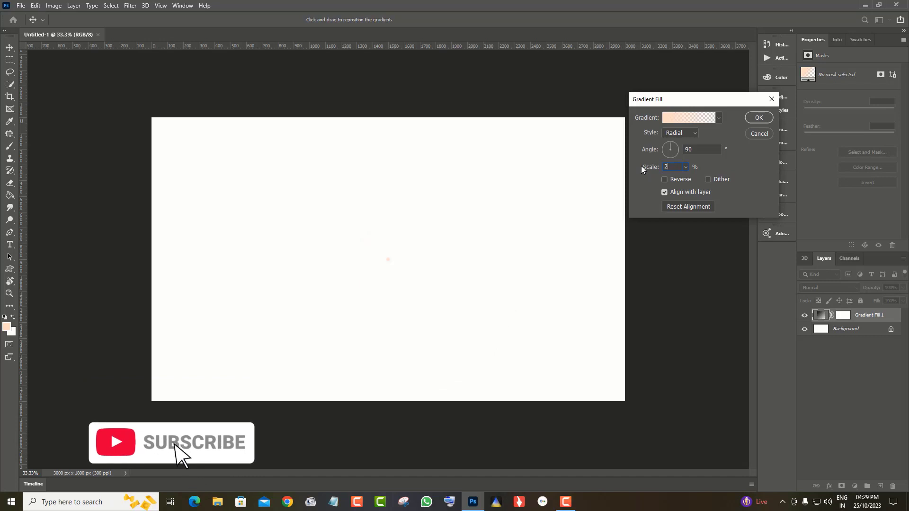
{"action": "type", "text": "50"}
Set the gradient fill to the Blues preset Blue_22 and confirm it
{"action": "left_click", "coordinate": [690, 118]}
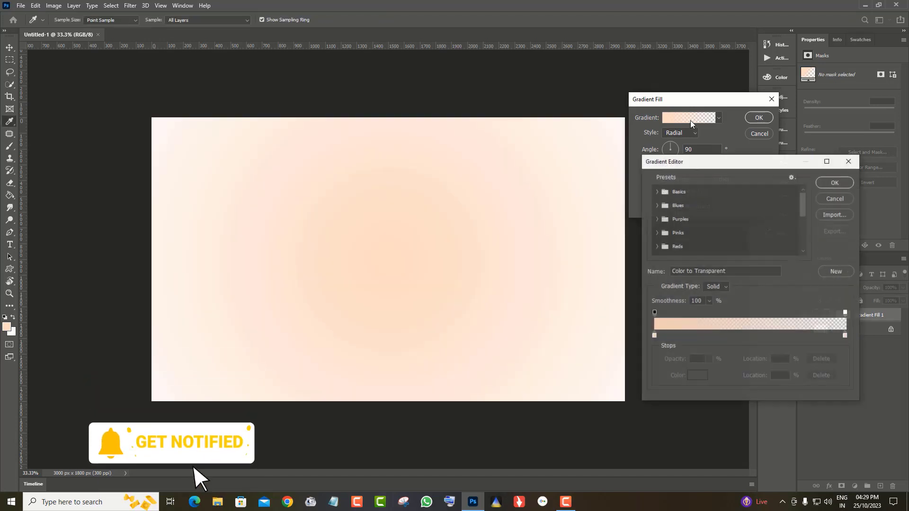
{"action": "left_click", "coordinate": [657, 205]}
{"action": "left_click", "coordinate": [788, 233]}
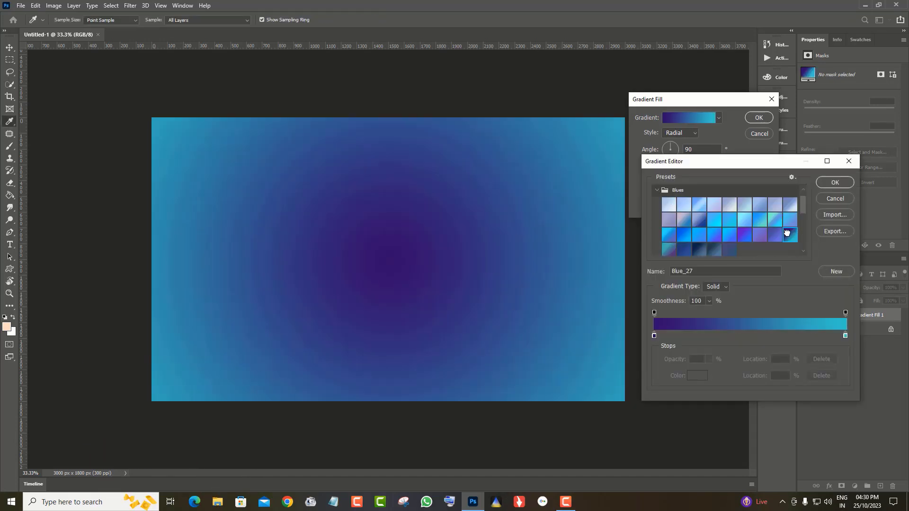
{"action": "left_click", "coordinate": [714, 235]}
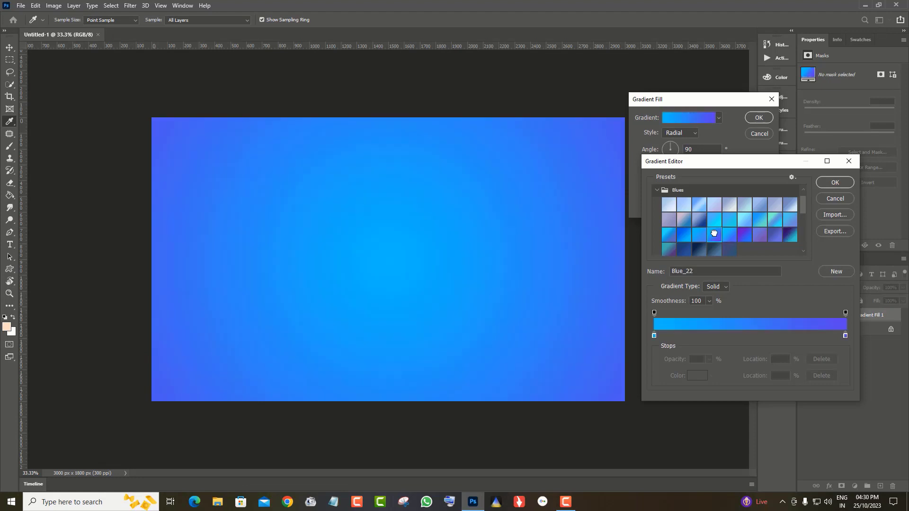
{"action": "left_click", "coordinate": [836, 184]}
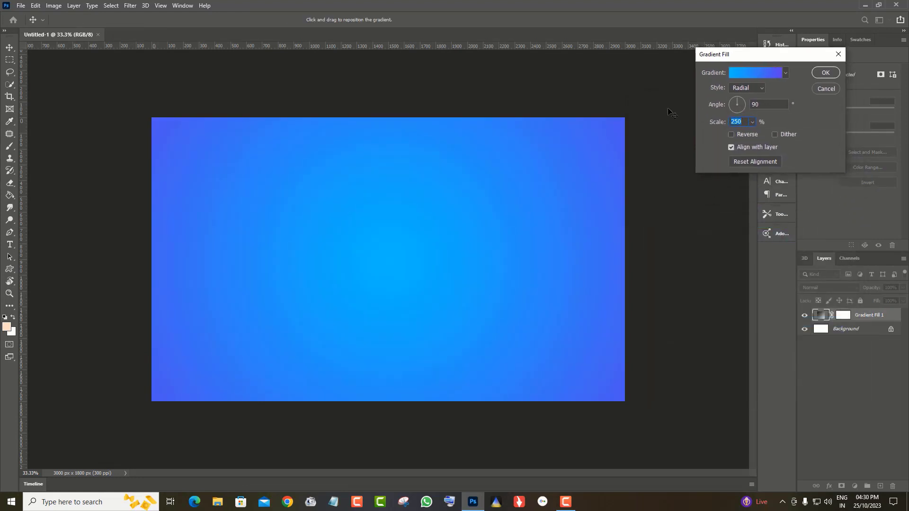
{"action": "left_click", "coordinate": [825, 72]}
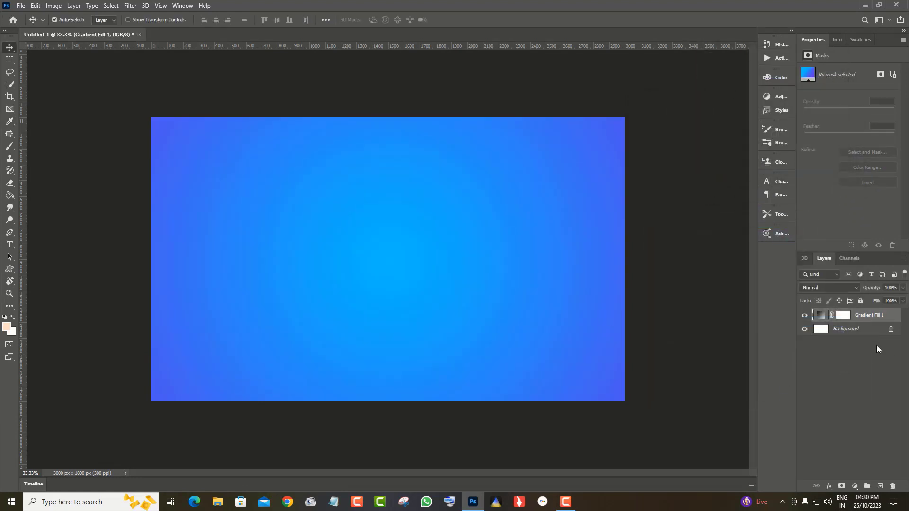
Delete the old white background and the fill's mask, and rename the fill layer Background
{"action": "left_click", "coordinate": [874, 329]}
{"action": "left_click_drag", "start_coordinate": [874, 329], "coordinate": [893, 487]}
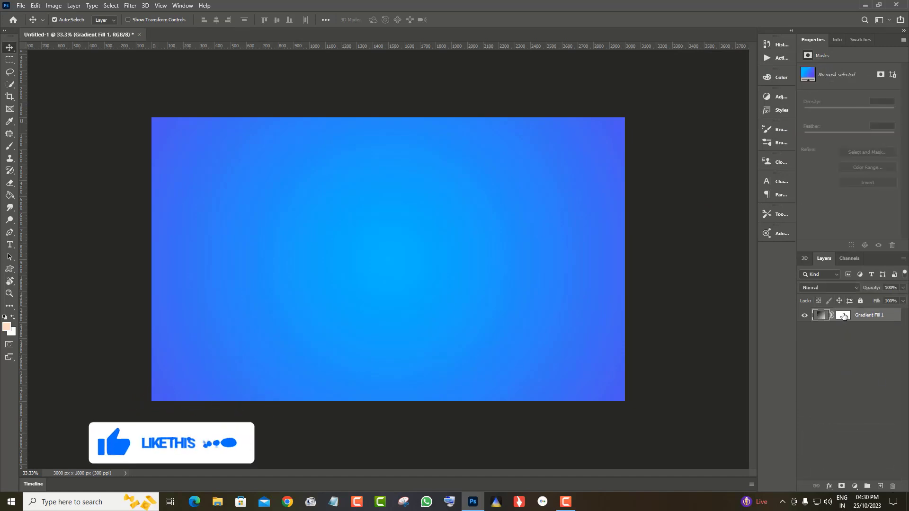
{"action": "right_click", "coordinate": [843, 316]}
{"action": "left_click", "coordinate": [833, 318]}
{"action": "double_click", "coordinate": [848, 316]}
{"action": "type", "text": "Backgroun"}
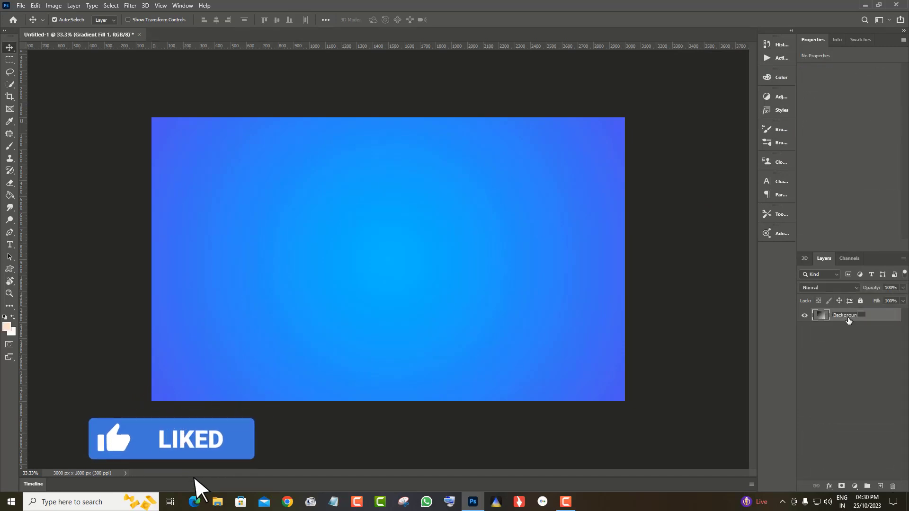
{"action": "type", "text": "d"}
{"action": "left_click", "coordinate": [847, 360]}
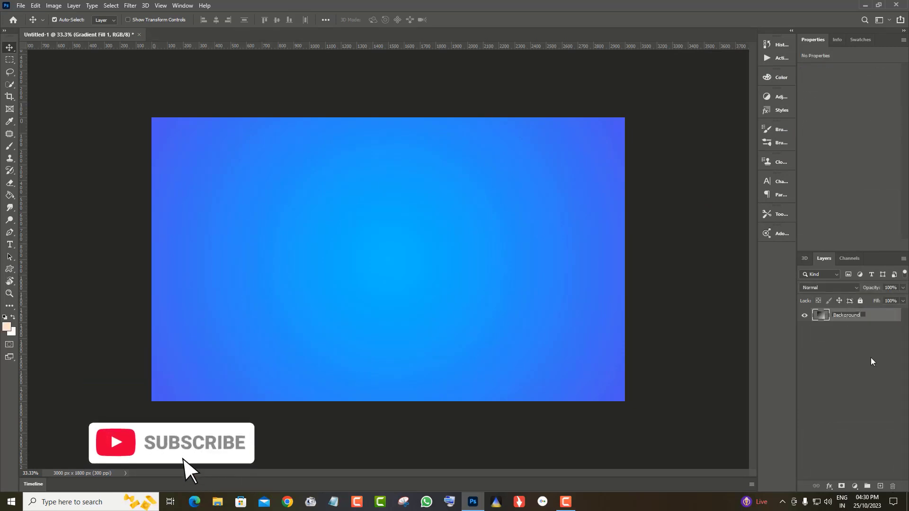
Add black 'Tutorial' text, enlarged to about 138 pt and centred on the canvas
{"action": "left_click", "coordinate": [10, 246]}
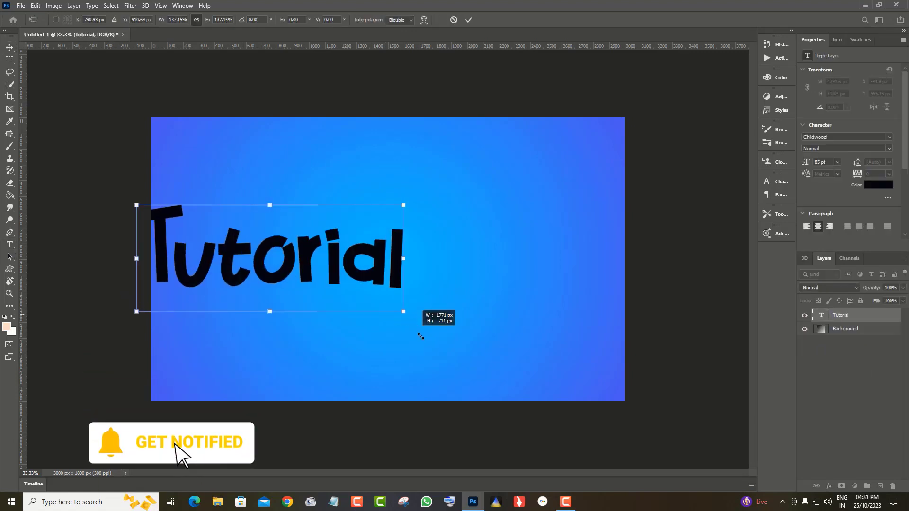
{"action": "left_click_drag", "start_coordinate": [420, 337], "coordinate": [467, 335]}
{"action": "left_click_drag", "start_coordinate": [383, 292], "coordinate": [469, 280]}
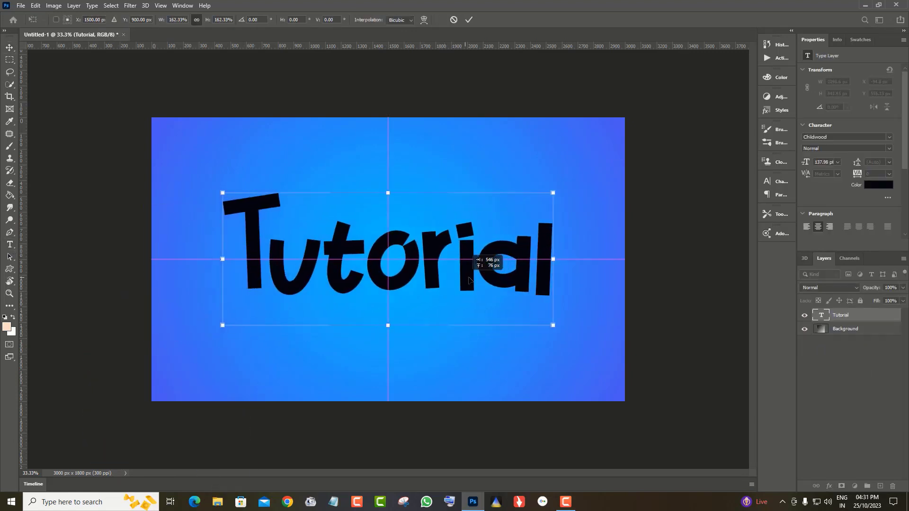
{"action": "left_click", "coordinate": [7, 49]}
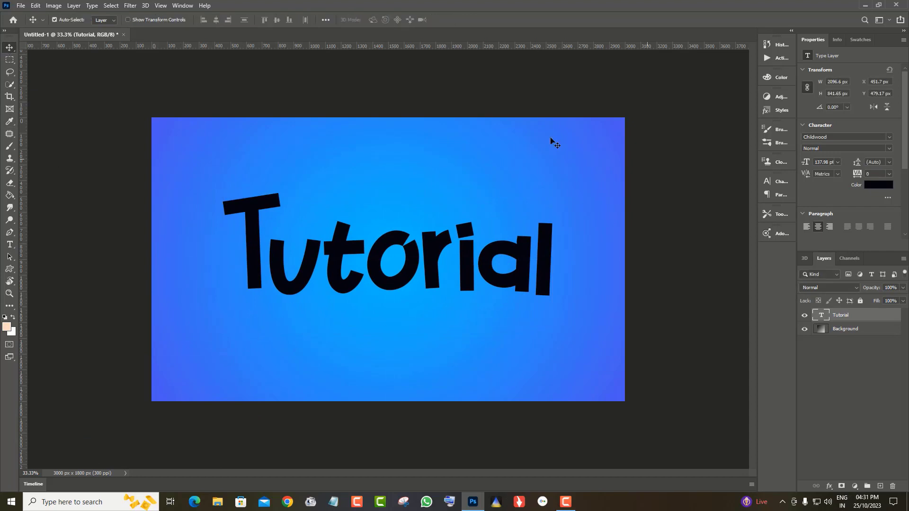
Change the Tutorial text's font to Luckiest Guy Regular so it reads TUTORIAL
{"action": "double_click", "coordinate": [825, 315]}
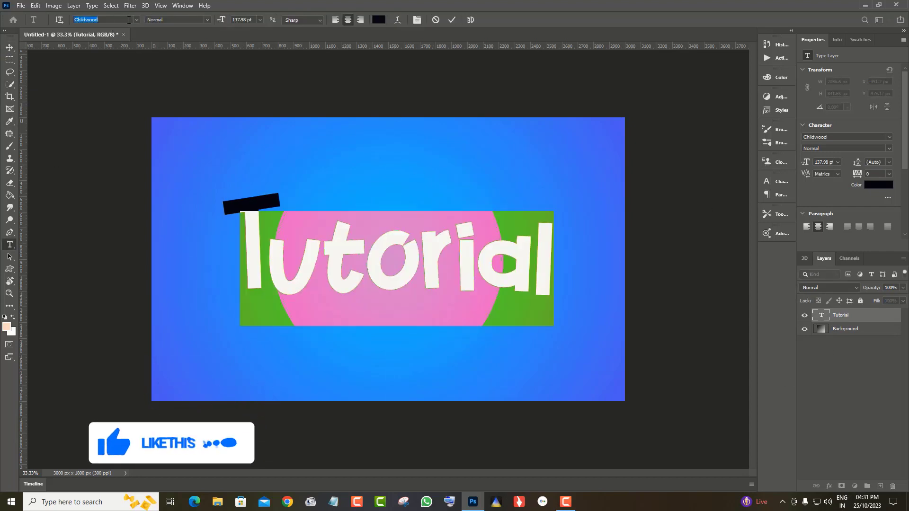
{"action": "type", "text": "lu"}
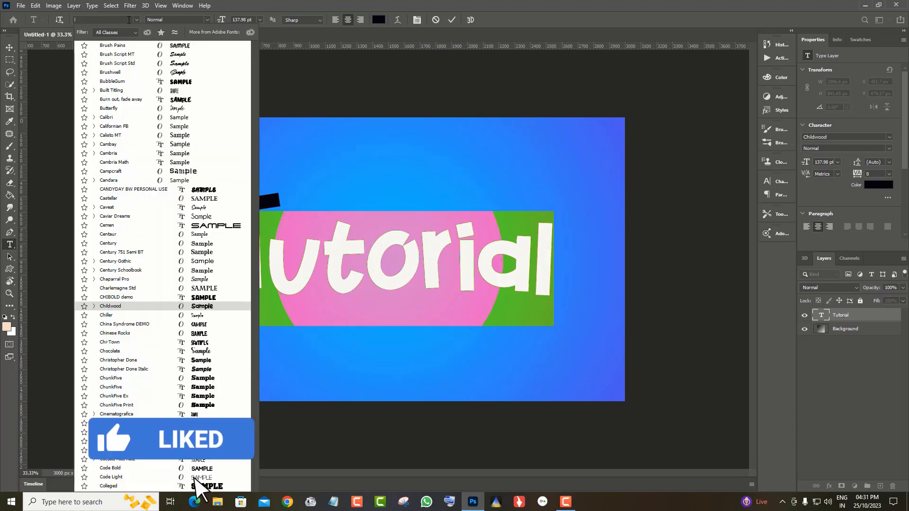
{"action": "left_click", "coordinate": [122, 246]}
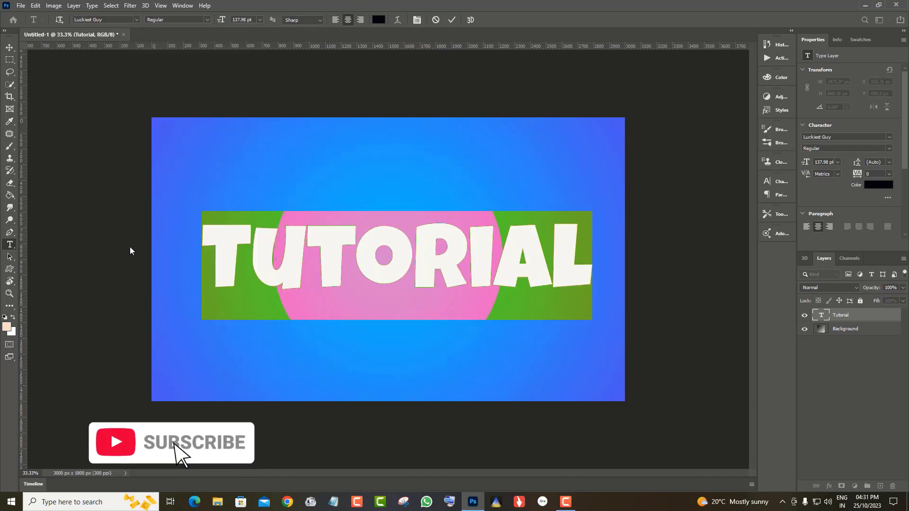
{"action": "left_click", "coordinate": [10, 47]}
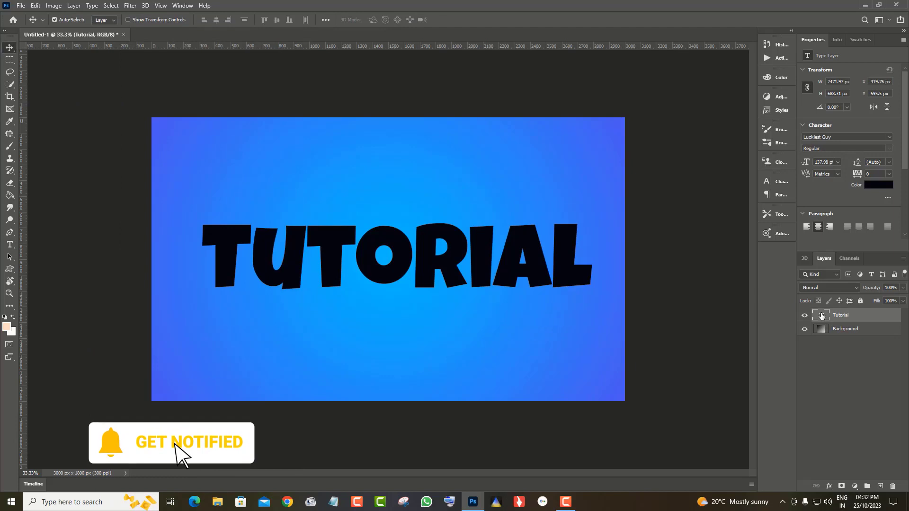
{"action": "double_click", "coordinate": [821, 316]}
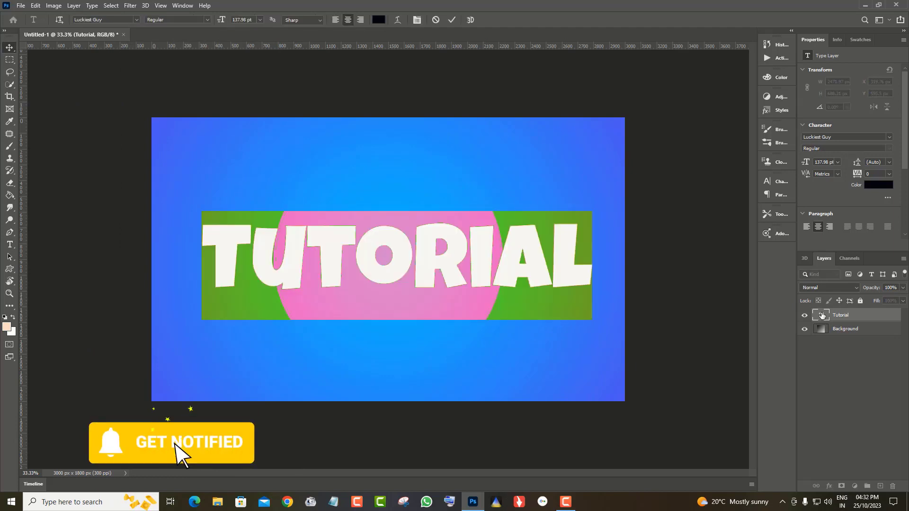
Warp TUTORIAL with the Arc style at +17 bend
{"action": "left_click", "coordinate": [397, 19]}
{"action": "left_click", "coordinate": [752, 87]}
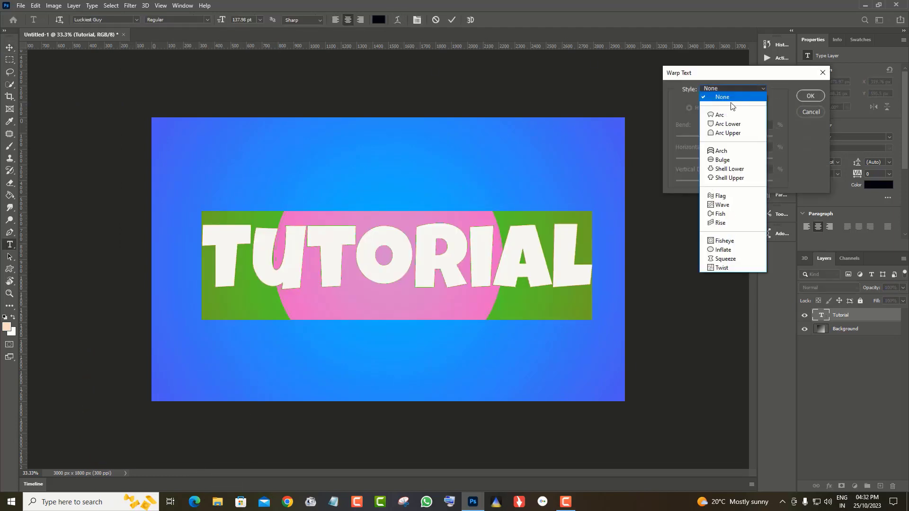
{"action": "left_click", "coordinate": [724, 112]}
{"action": "left_click_drag", "start_coordinate": [748, 137], "coordinate": [732, 136]}
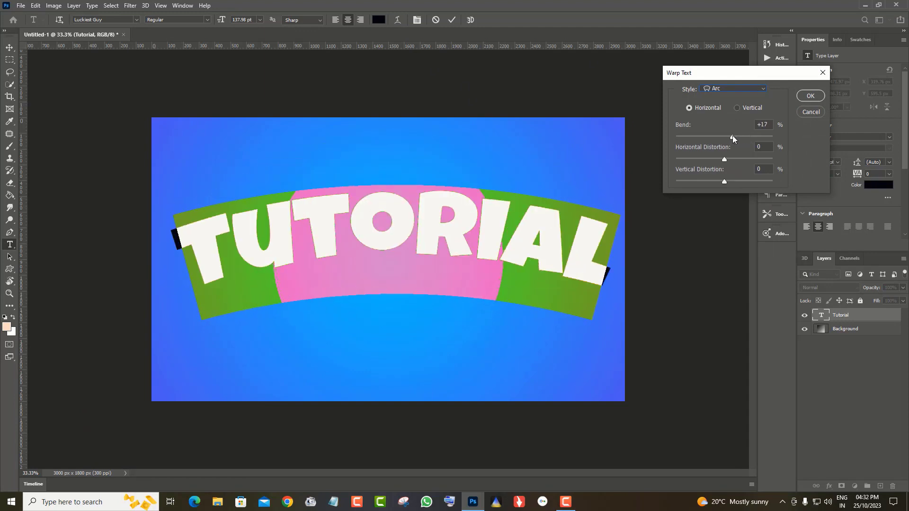
{"action": "left_click", "coordinate": [770, 125]}
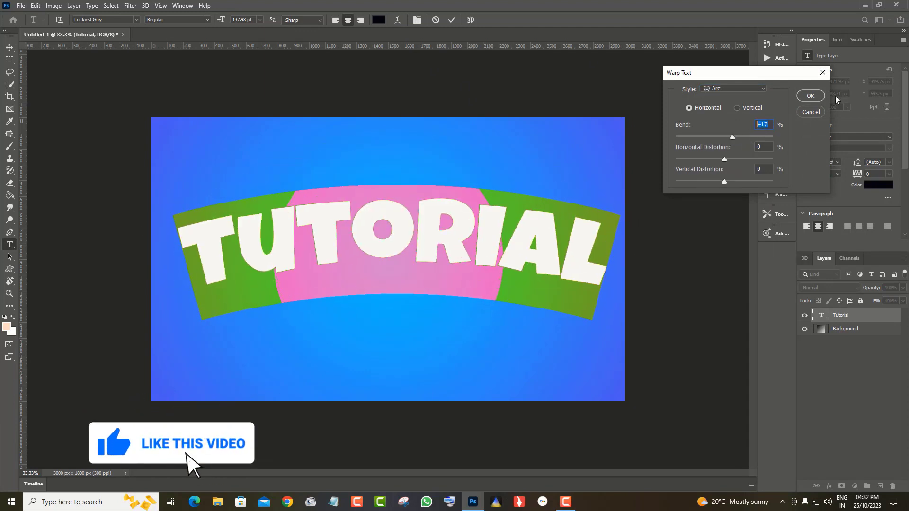
{"action": "left_click", "coordinate": [811, 96]}
Move the arched TUTORIAL slightly lower and to the left
{"action": "left_click", "coordinate": [9, 48]}
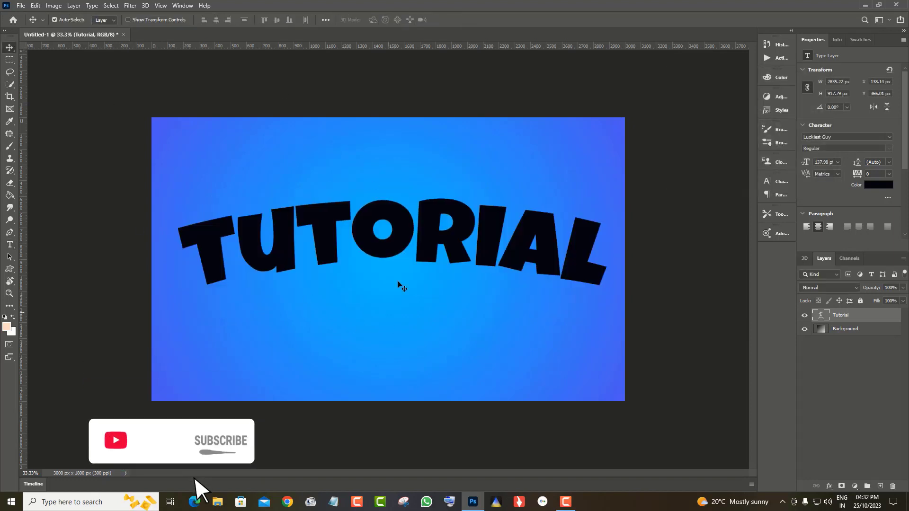
{"action": "left_click_drag", "start_coordinate": [422, 251], "coordinate": [423, 269]}
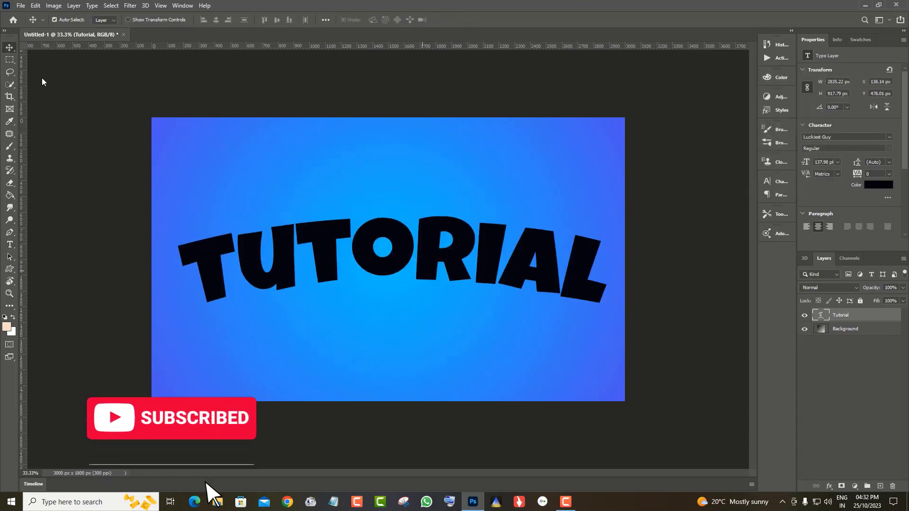
{"action": "left_click_drag", "start_coordinate": [505, 287], "coordinate": [502, 288]}
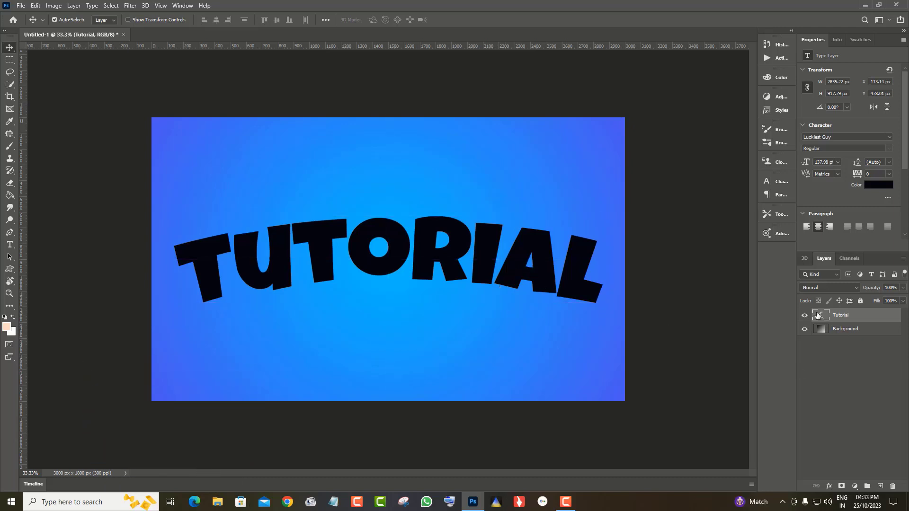
Add a 30 px orange stroke, positioned Outside, to the Tutorial text layer
{"action": "left_click", "coordinate": [840, 419]}
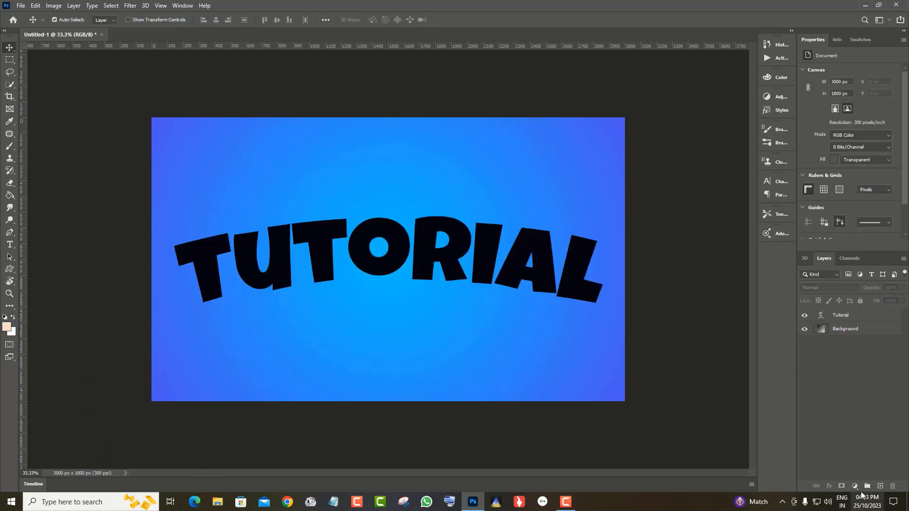
{"action": "left_click", "coordinate": [878, 319]}
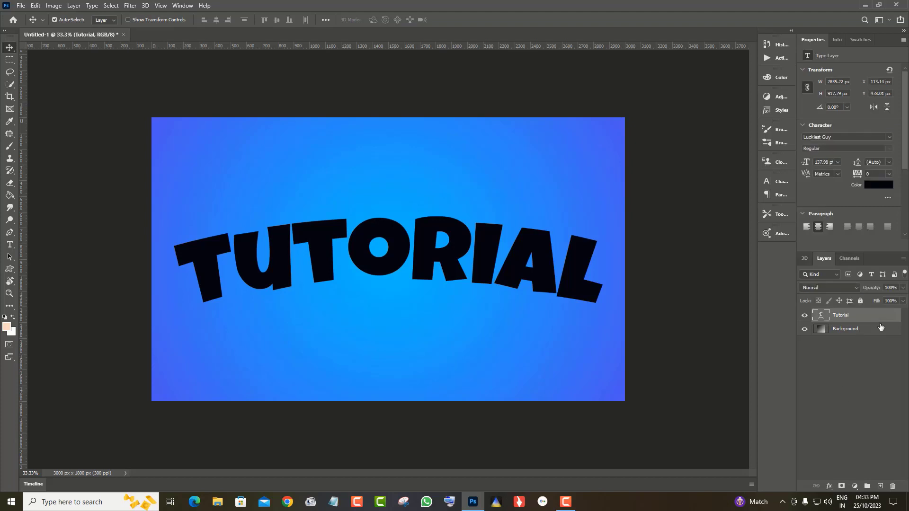
{"action": "left_click", "coordinate": [829, 486]}
{"action": "left_click", "coordinate": [844, 415]}
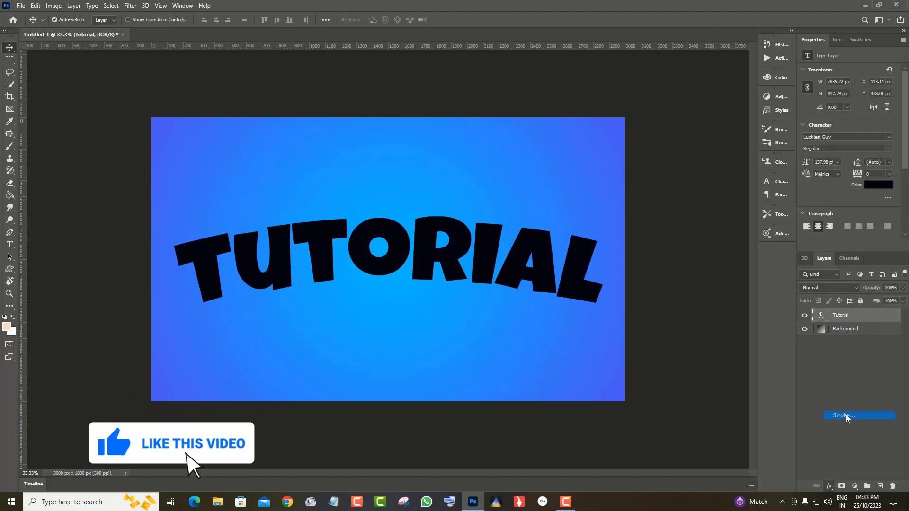
{"action": "left_click", "coordinate": [607, 173]}
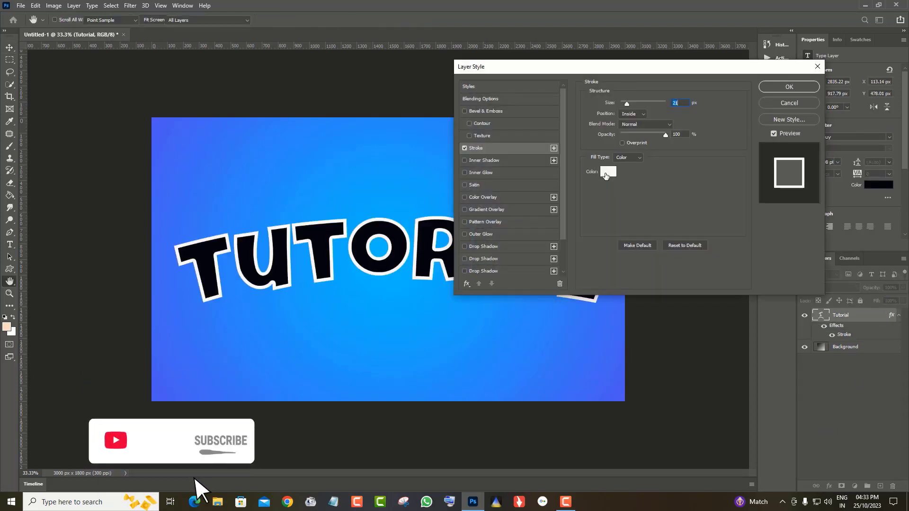
{"action": "left_click", "coordinate": [736, 131]}
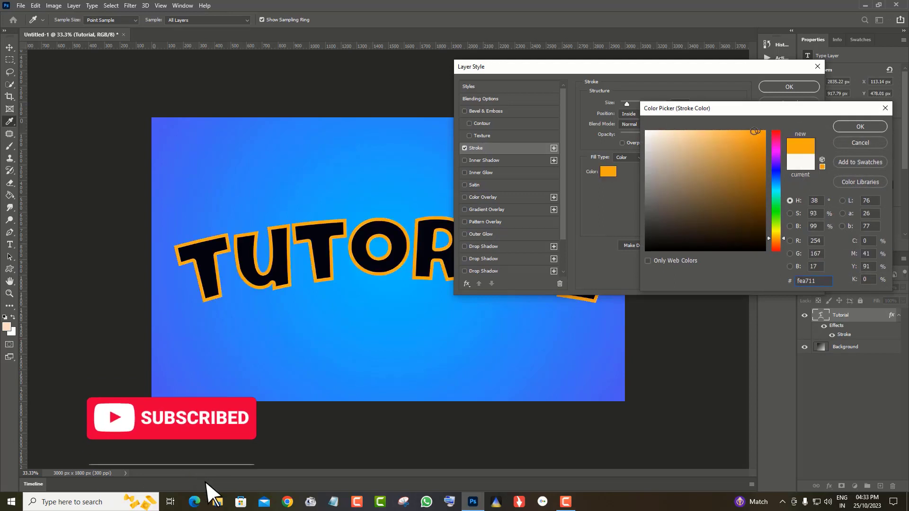
{"action": "left_click", "coordinate": [763, 136]}
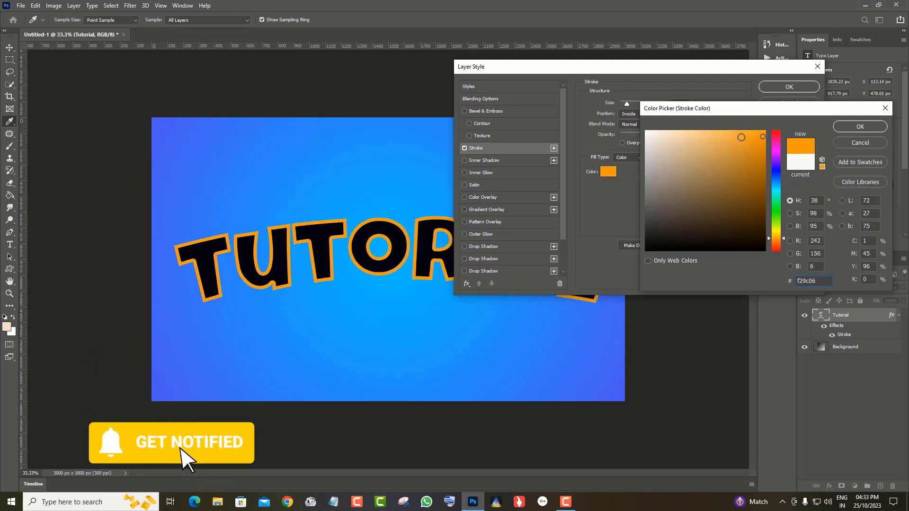
{"action": "left_click", "coordinate": [860, 126]}
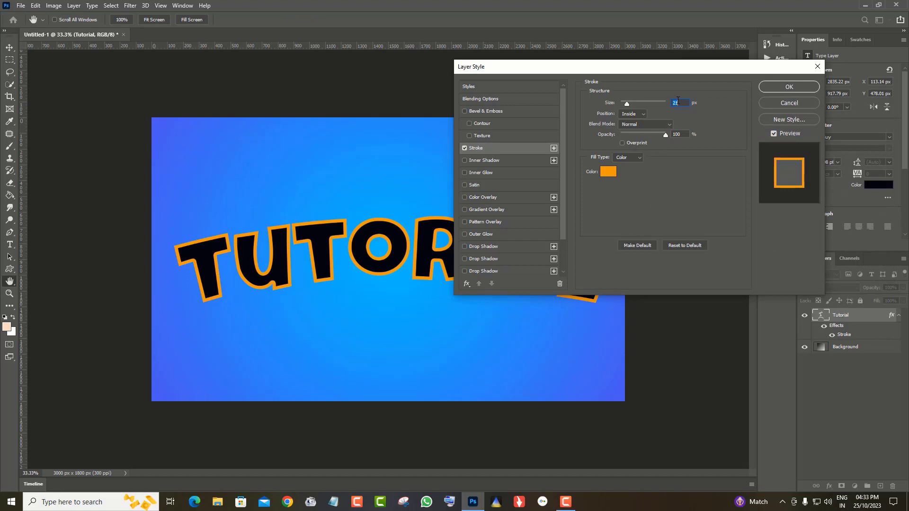
{"action": "type", "text": "30"}
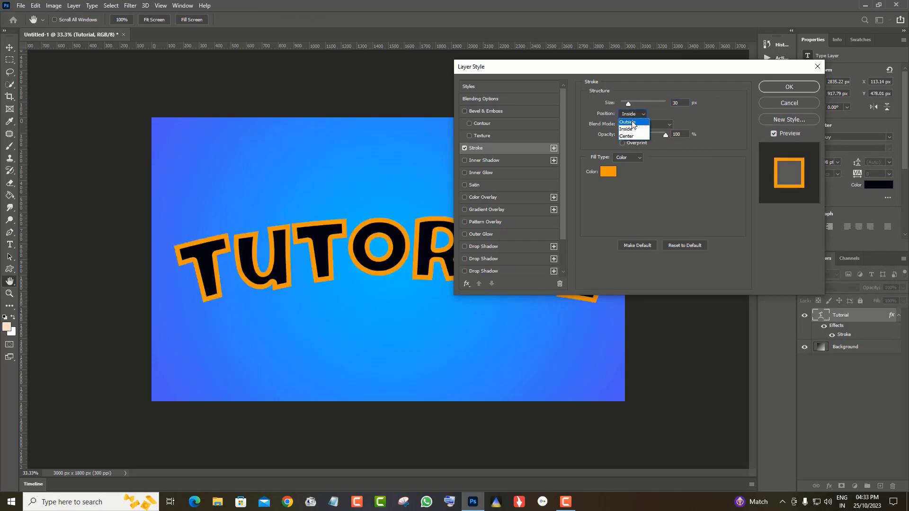
{"action": "left_click", "coordinate": [631, 122]}
{"action": "left_click_drag", "start_coordinate": [705, 72], "coordinate": [619, 67]}
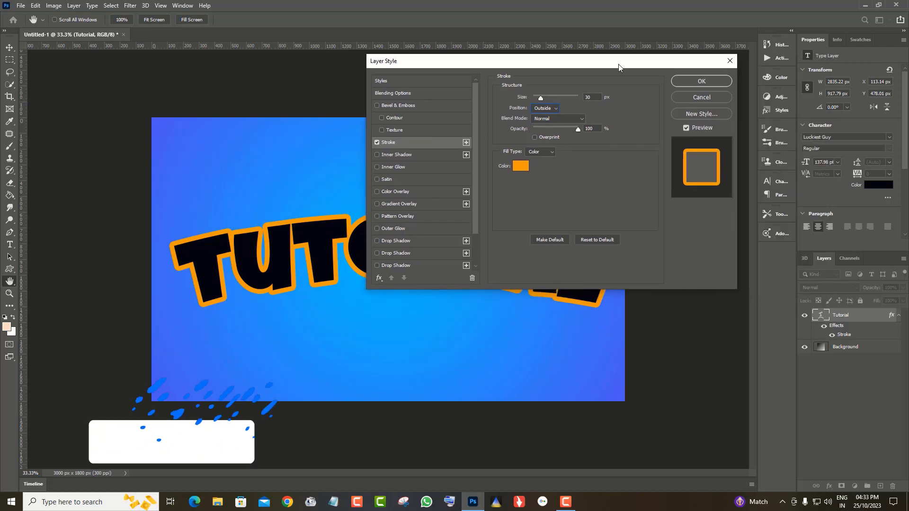
{"action": "left_click", "coordinate": [701, 81]}
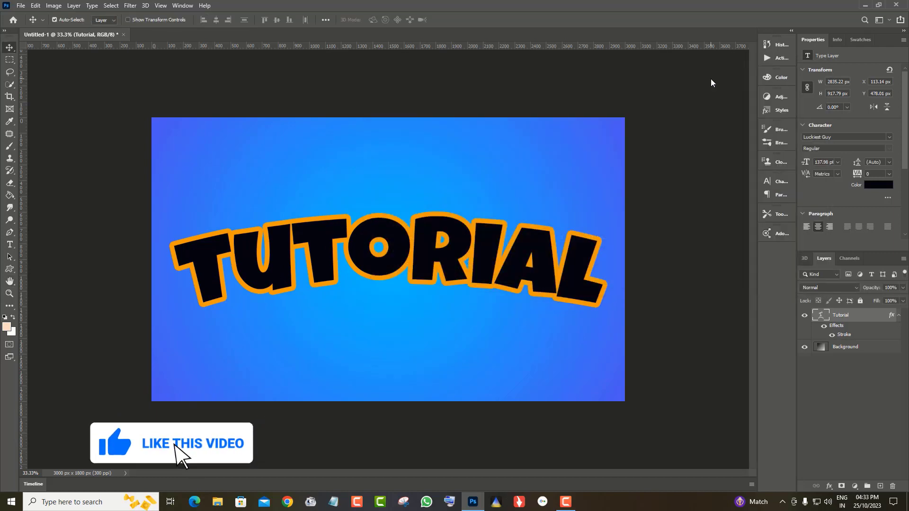
Duplicate the Tutorial layer and nudge the copy slightly upward with Free Transform
{"action": "left_click", "coordinate": [898, 317]}
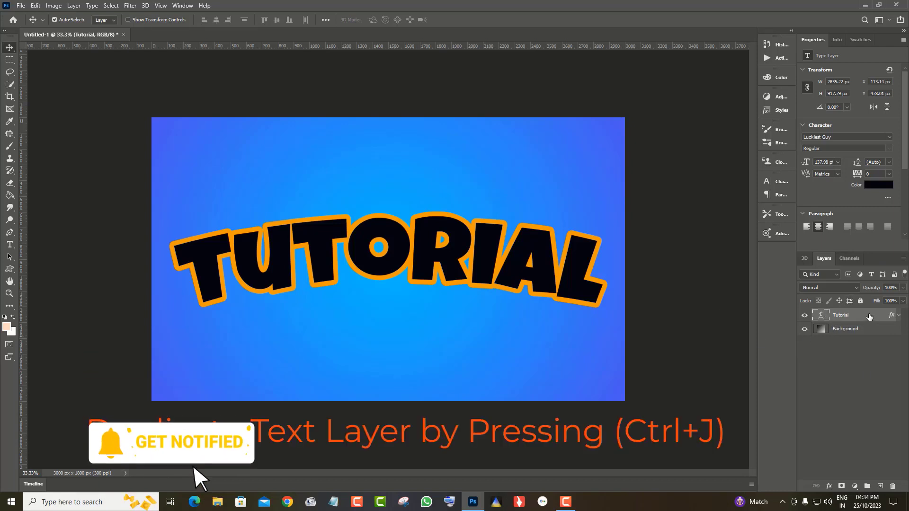
{"action": "left_click_drag", "start_coordinate": [828, 316], "coordinate": [881, 488]}
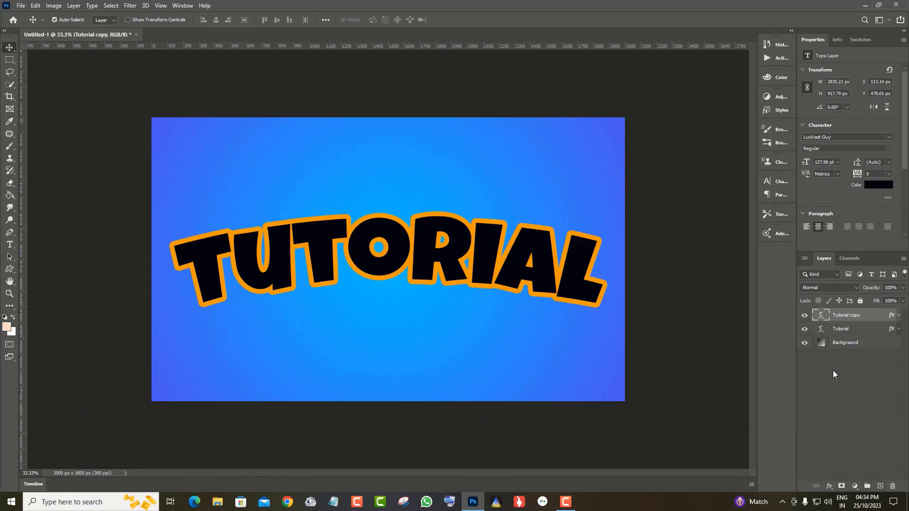
{"action": "left_click", "coordinate": [862, 330]}
{"action": "left_click", "coordinate": [32, 7]}
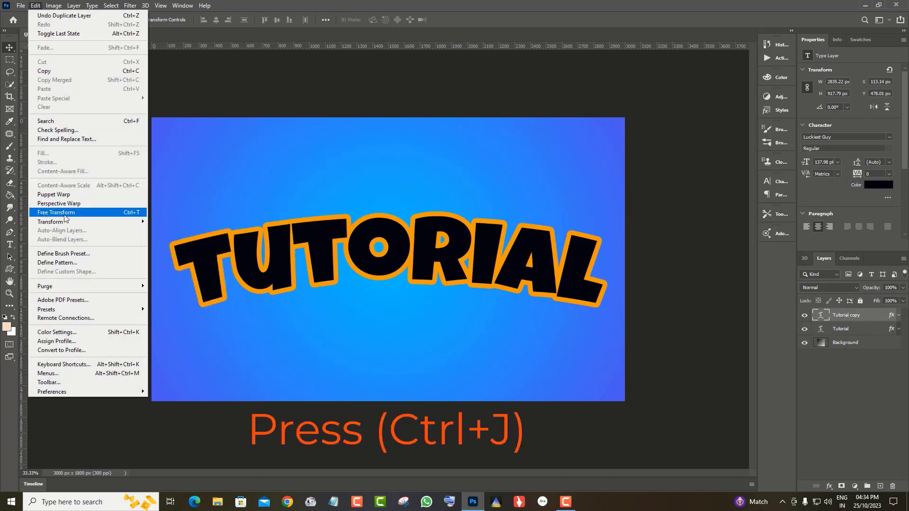
{"action": "left_click", "coordinate": [71, 209]}
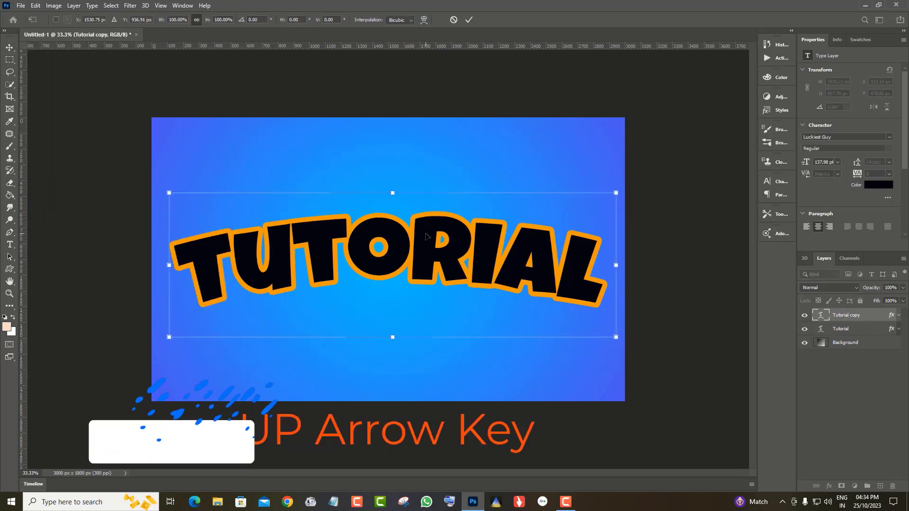
{"action": "key", "text": "Return"}
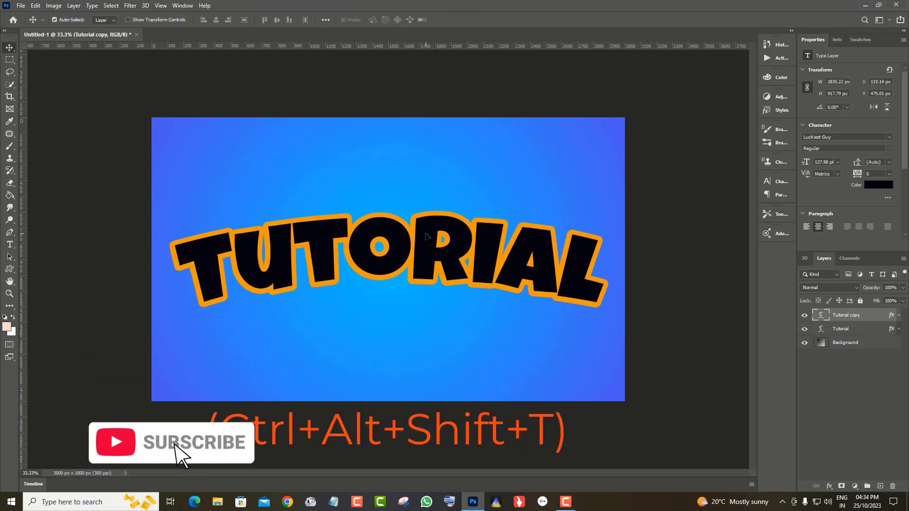
Repeat the duplicate-and-nudge with Ctrl+Alt+Shift+T up to Tutorial copy 14
{"action": "key", "text": "ctrl+alt+shift+t"}
{"action": "key", "text": "ctrl+alt+shift+t"}
{"action": "key", "text": "ctrl+alt+shift+t"}
{"action": "key", "text": "ctrl+alt+shift+t"}
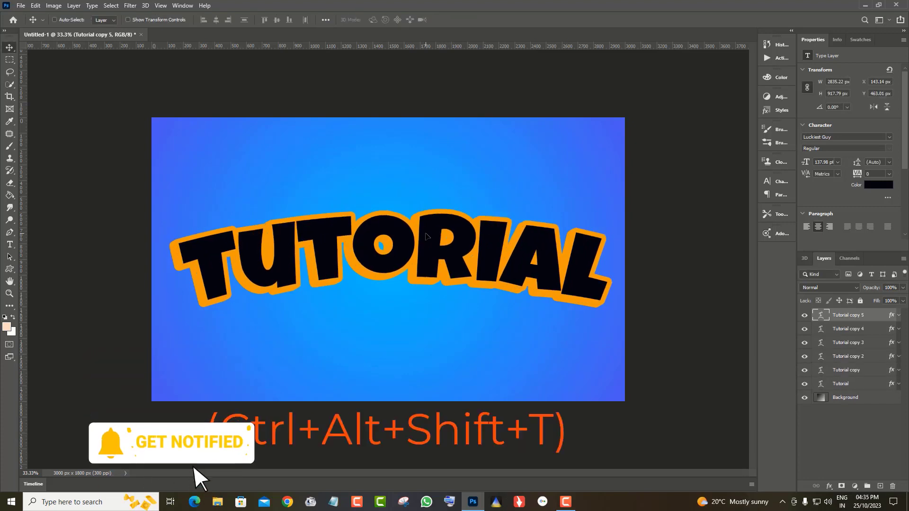
{"action": "key", "text": "ctrl+alt+shift+t"}
{"action": "key", "text": "ctrl+alt+shift+t"}
{"action": "key", "text": "ctrl+alt+shift+t"}
{"action": "key", "text": "ctrl+alt+shift+t"}
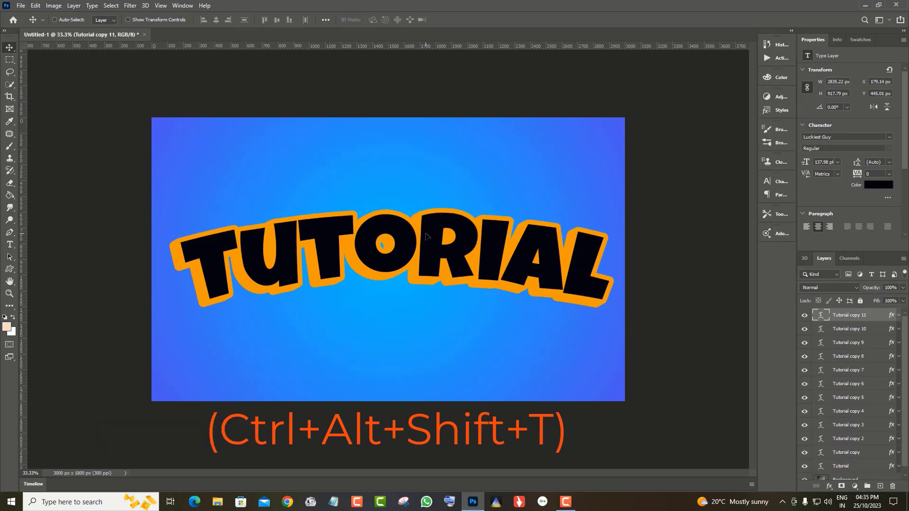
{"action": "key", "text": "ctrl+alt+shift+t"}
{"action": "key", "text": "ctrl+alt+shift+t"}
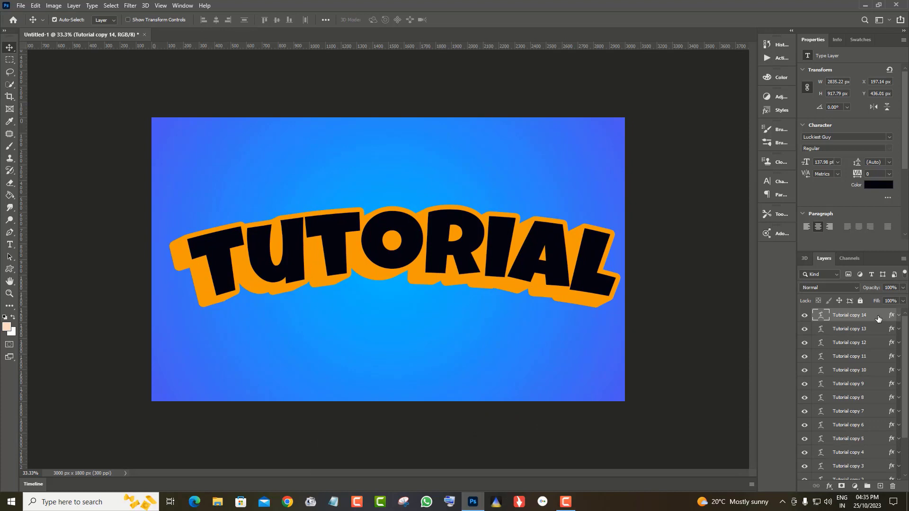
{"action": "left_click", "coordinate": [871, 332]}
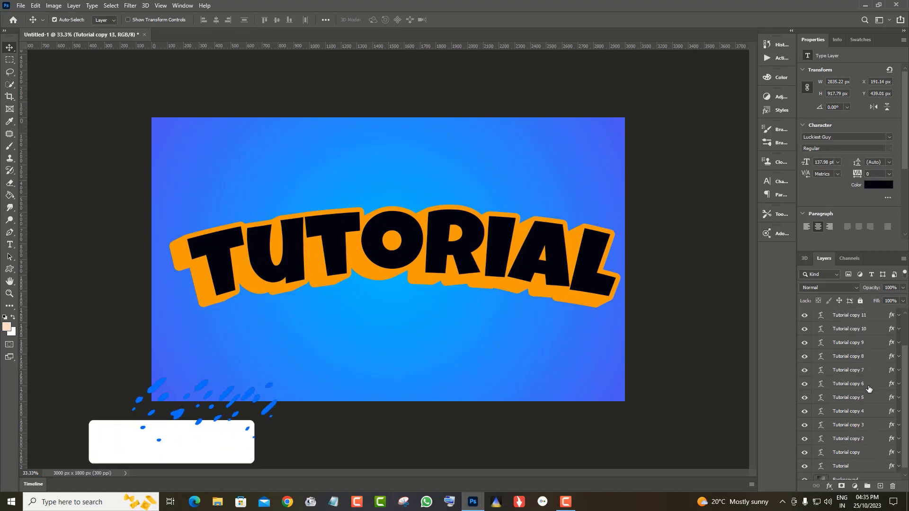
{"action": "scroll", "coordinate": [826, 459], "scroll_direction": "down", "scroll_amount": 3}
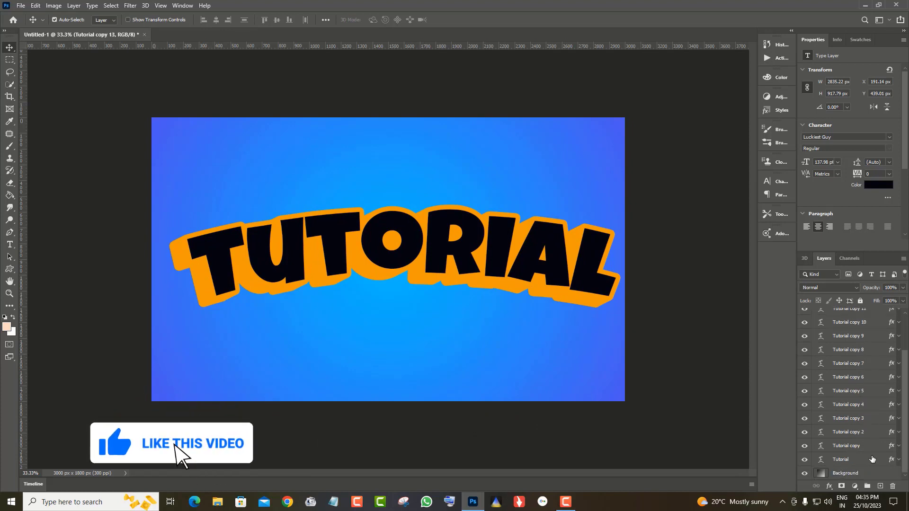
Group Tutorial through Tutorial copy 13 into a group named Effect 1
{"action": "left_click", "coordinate": [841, 459], "text": "shift"}
{"action": "left_click", "coordinate": [868, 486]}
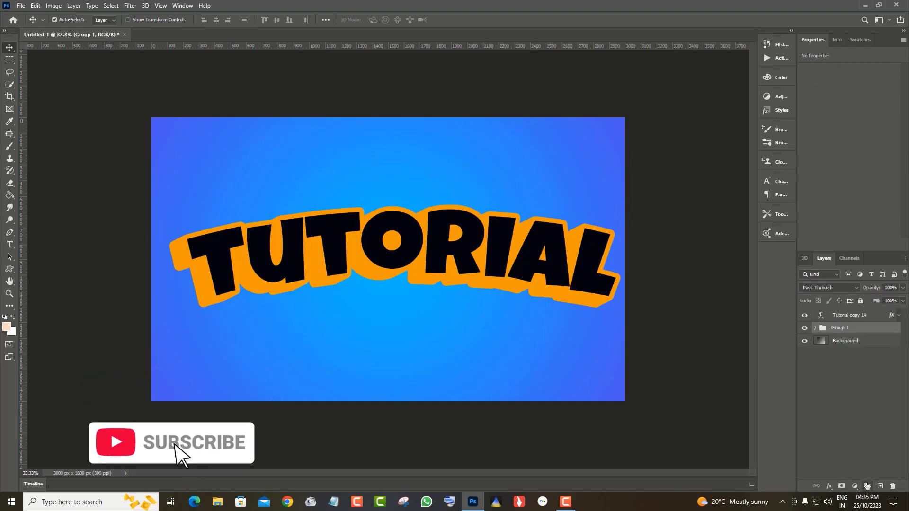
{"action": "double_click", "coordinate": [837, 327]}
{"action": "key", "text": "BackSpace"}
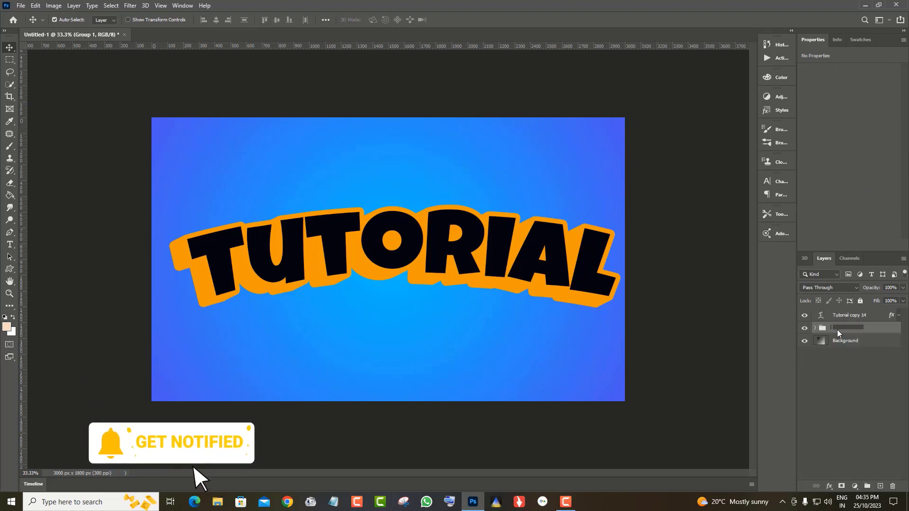
{"action": "type", "text": "Effect 1"}
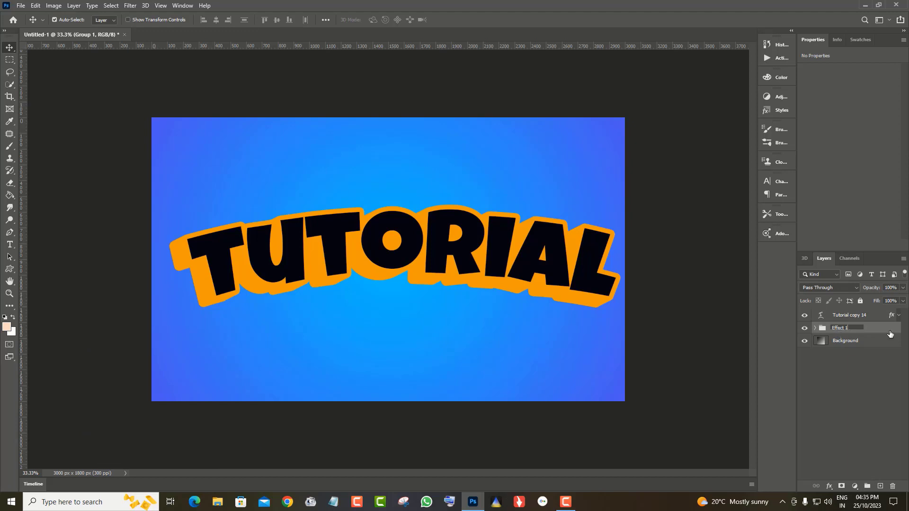
{"action": "left_click", "coordinate": [889, 334]}
Zoom in to compare the text with Effect 1 hidden and shown, then fit the canvas
{"action": "left_click", "coordinate": [8, 294]}
{"action": "left_click", "coordinate": [294, 270]}
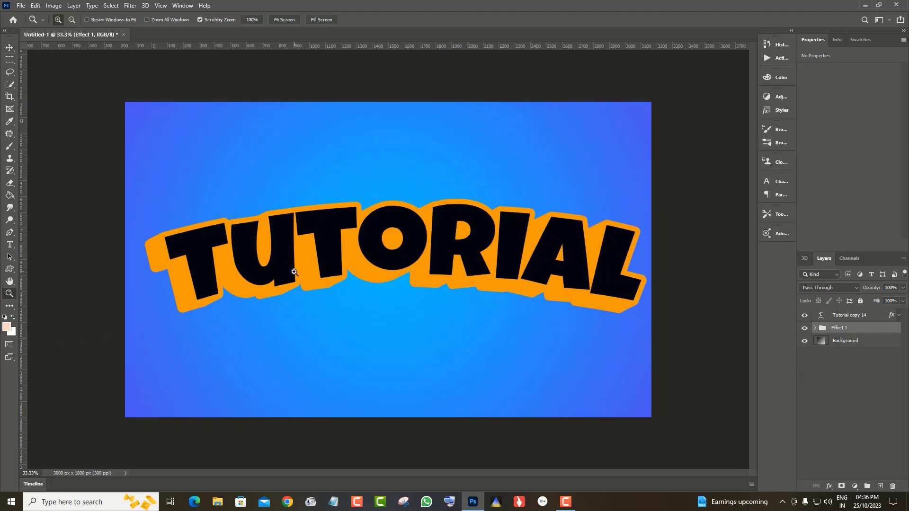
{"action": "left_click", "coordinate": [10, 47]}
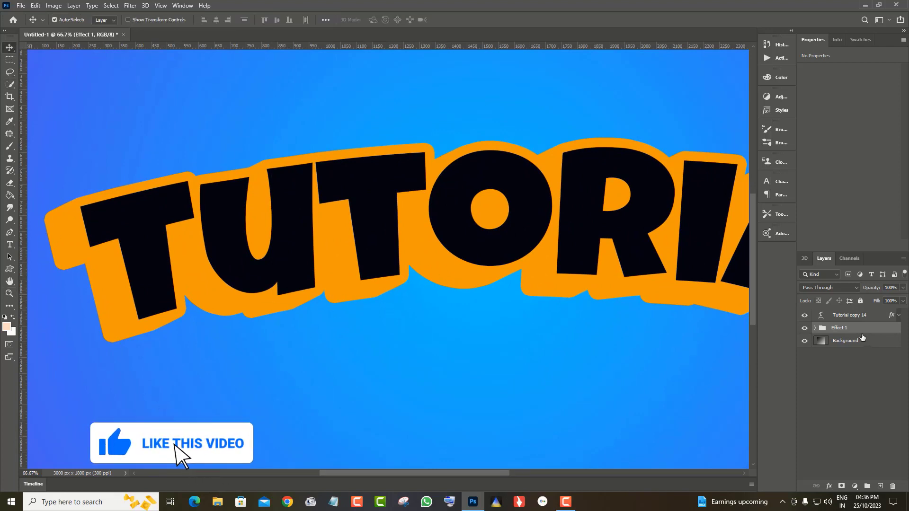
{"action": "left_click", "coordinate": [804, 327]}
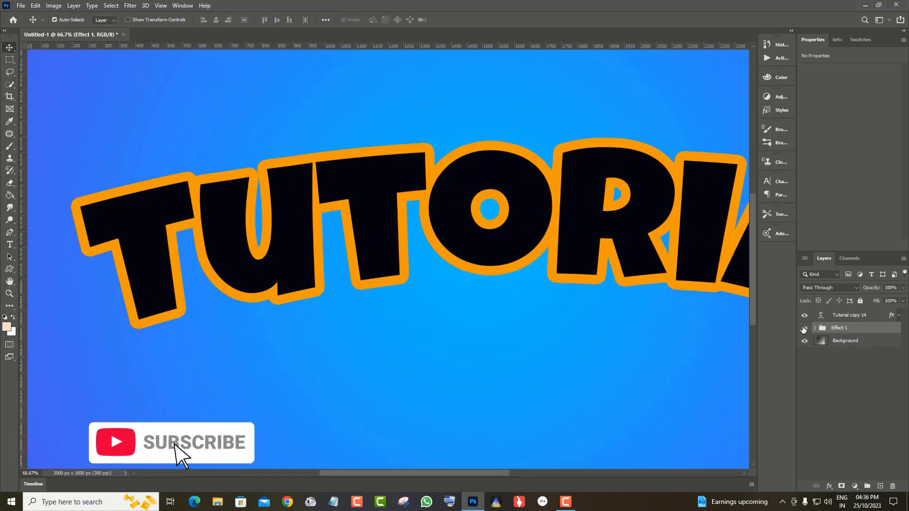
{"action": "left_click", "coordinate": [803, 328]}
{"action": "key", "text": "z"}
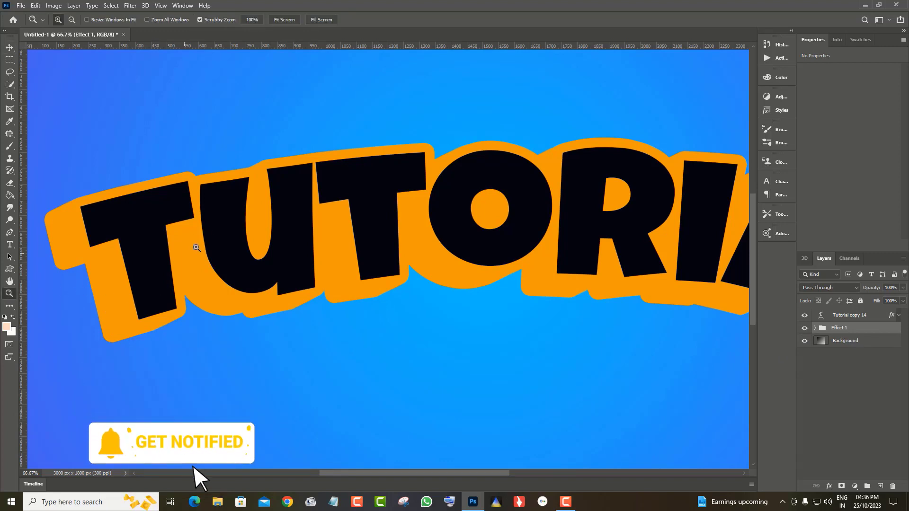
{"action": "right_click", "coordinate": [204, 228]}
{"action": "left_click", "coordinate": [219, 237]}
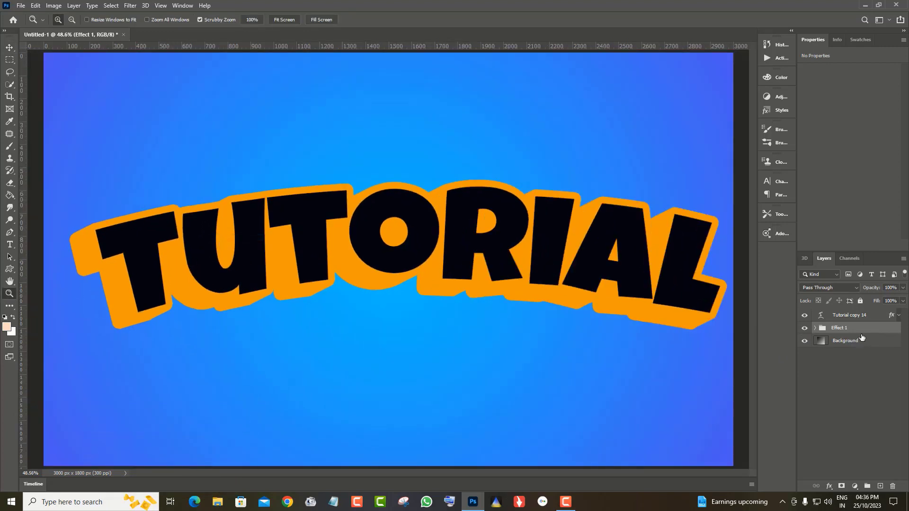
{"action": "left_click", "coordinate": [898, 316]}
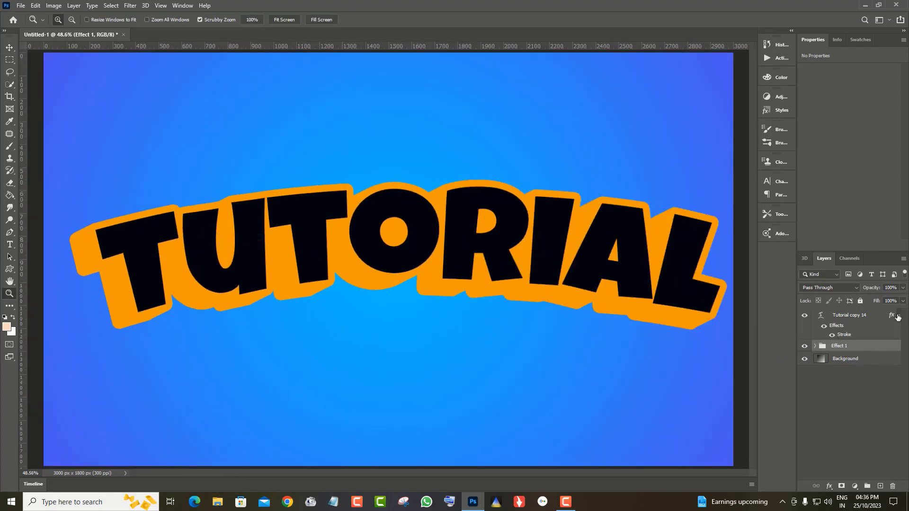
Remove the stroke effect from Tutorial copy 14
{"action": "left_click", "coordinate": [844, 327]}
{"action": "right_click", "coordinate": [868, 331]}
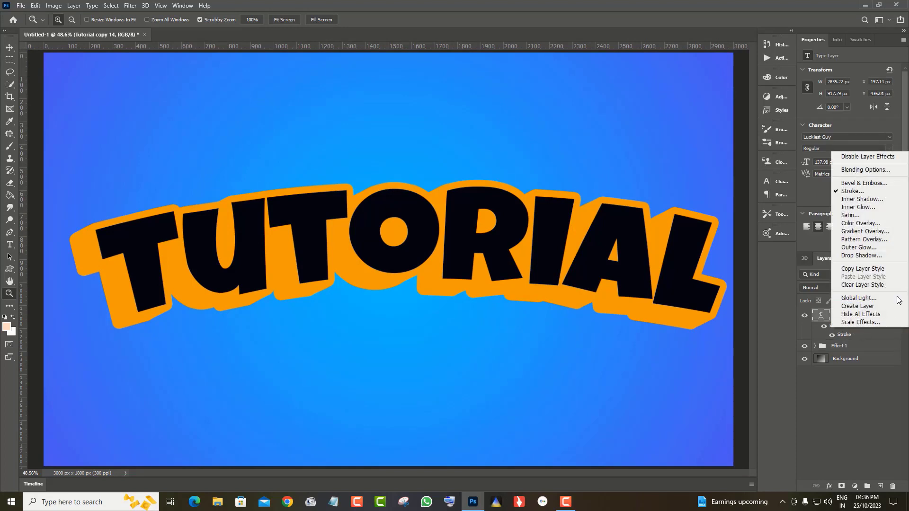
{"action": "left_click", "coordinate": [874, 285]}
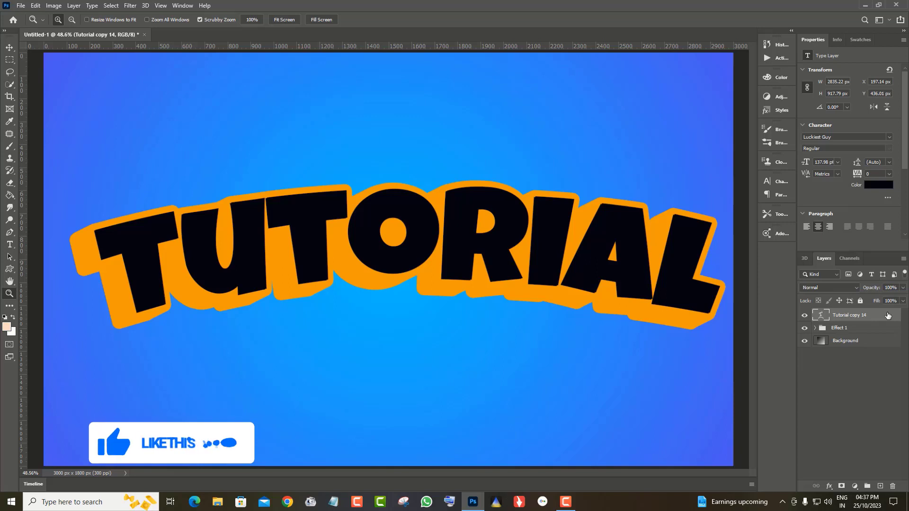
Colour the top TUTORIAL text deep red (#db1905)
{"action": "double_click", "coordinate": [823, 317]}
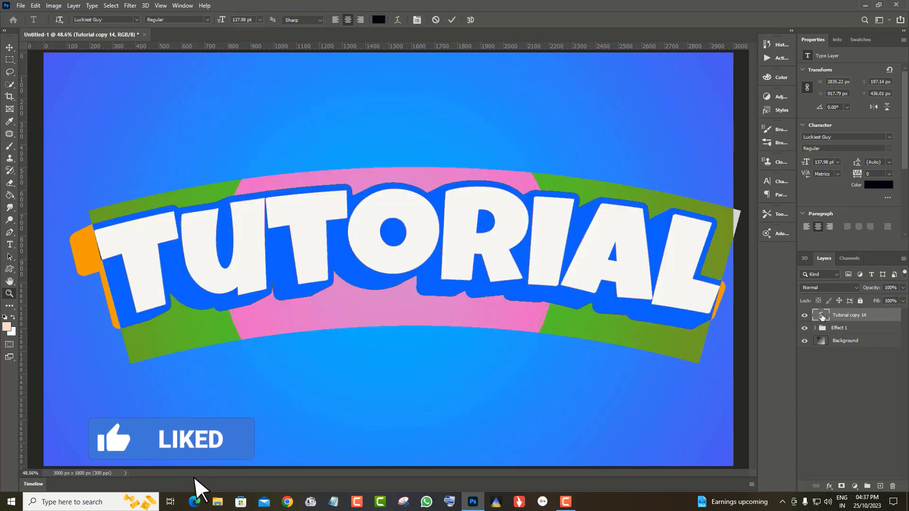
{"action": "left_click", "coordinate": [6, 326]}
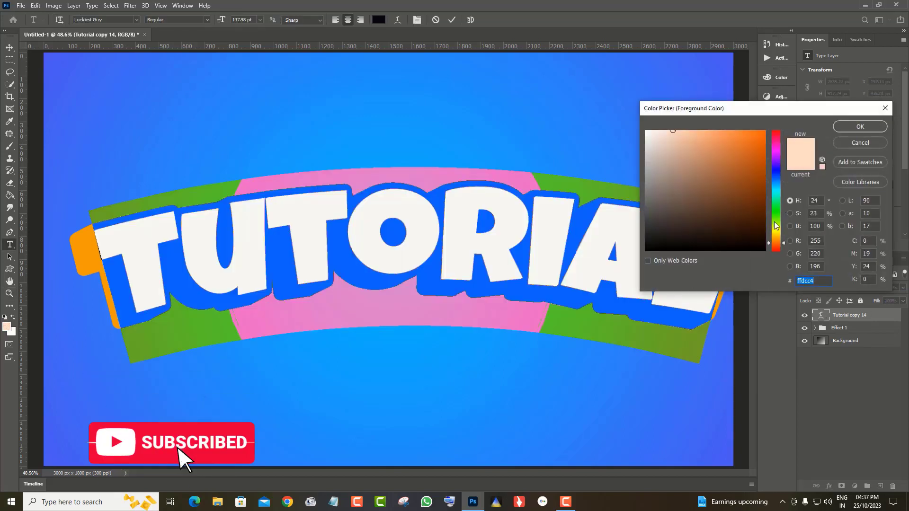
{"action": "left_click_drag", "start_coordinate": [777, 253], "coordinate": [776, 250]}
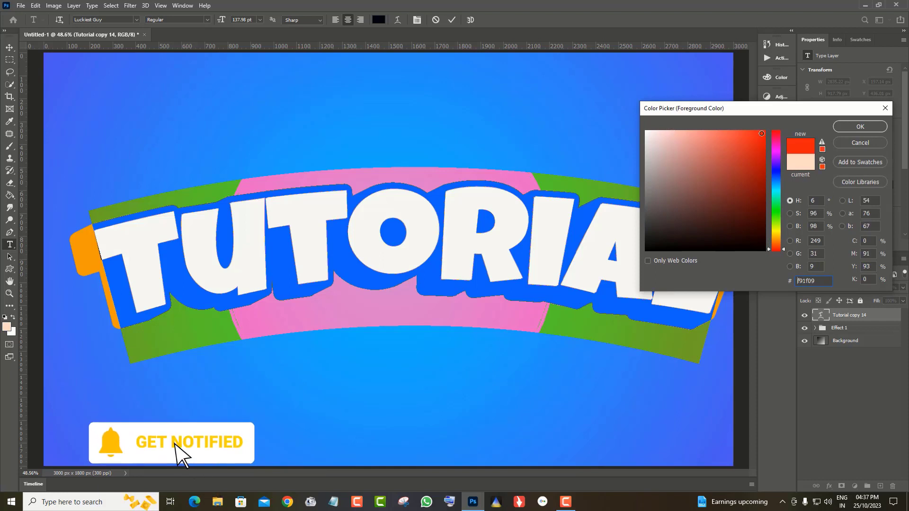
{"action": "left_click", "coordinate": [763, 147]}
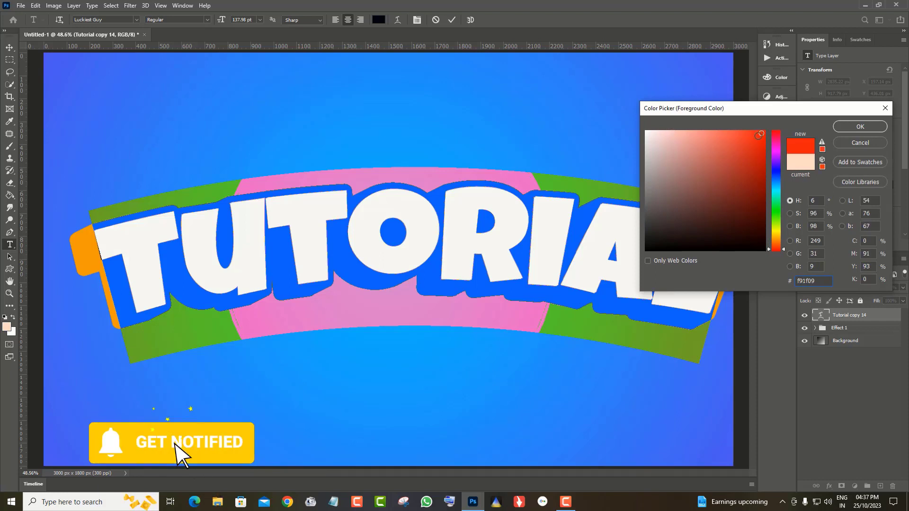
{"action": "left_click", "coordinate": [855, 127]}
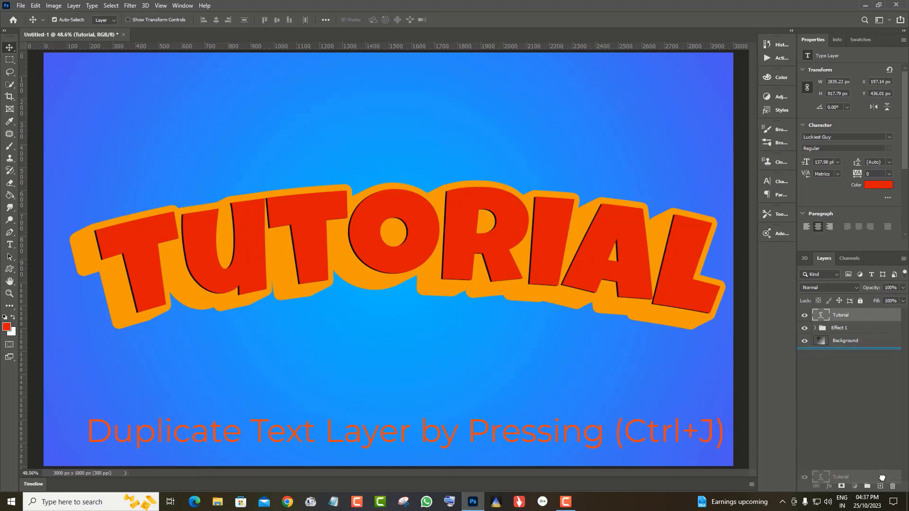
Duplicate the red TUTORIAL layer and nudge the copy up by one pixel
{"action": "left_click_drag", "start_coordinate": [869, 371], "coordinate": [880, 486]}
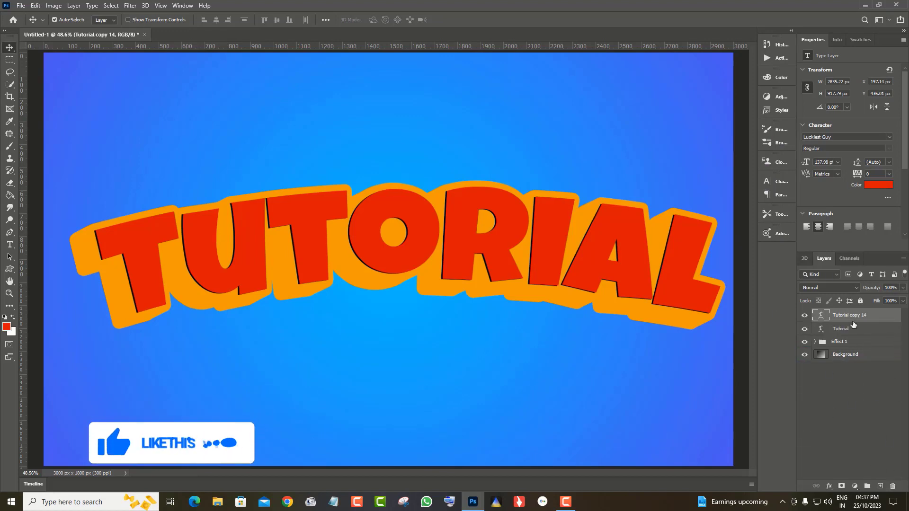
{"action": "left_click", "coordinate": [39, 6]}
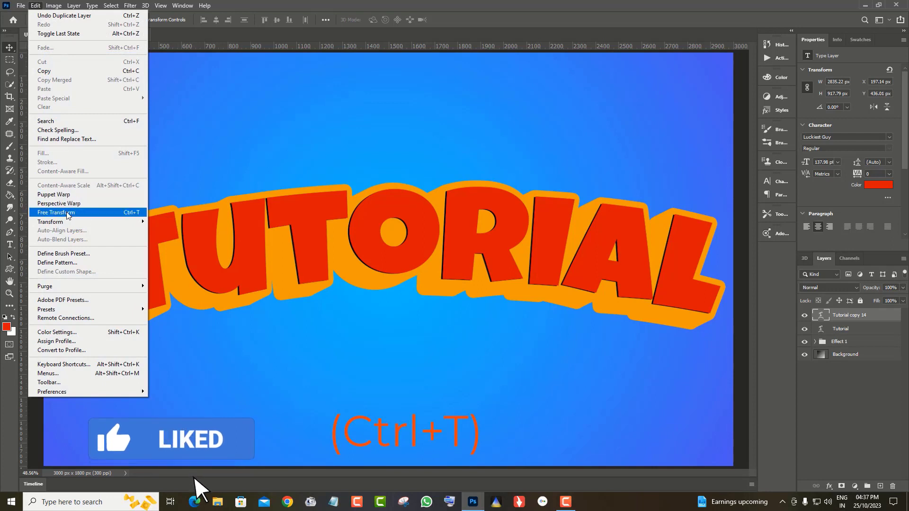
{"action": "left_click", "coordinate": [52, 211]}
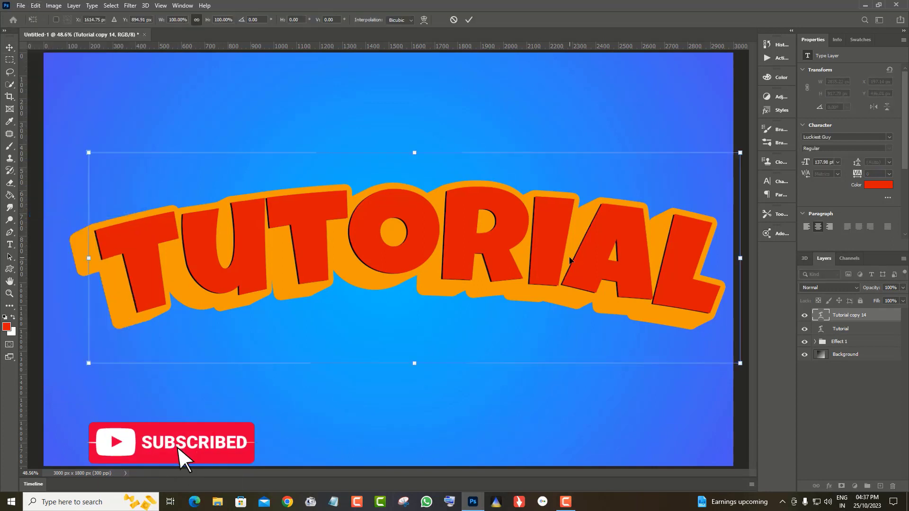
{"action": "key", "text": "Up"}
{"action": "key", "text": "Up"}
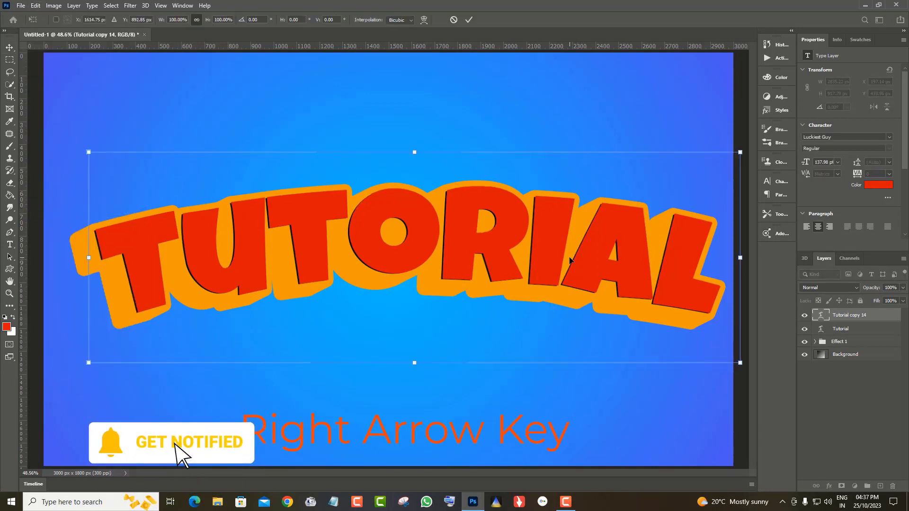
{"action": "key", "text": "Return"}
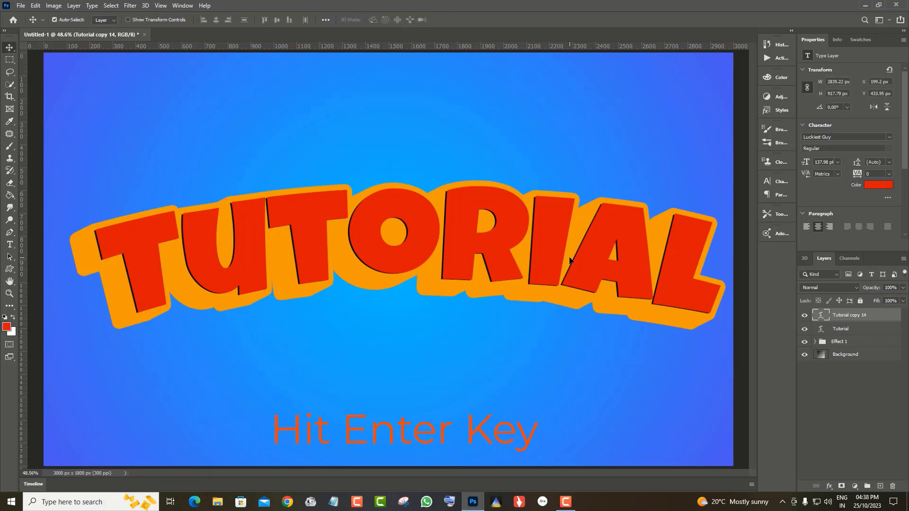
Repeat the offset duplicate up to Tutorial copy 27 and select the whole stack of copies
{"action": "key", "text": "ctrl+alt+shift+t"}
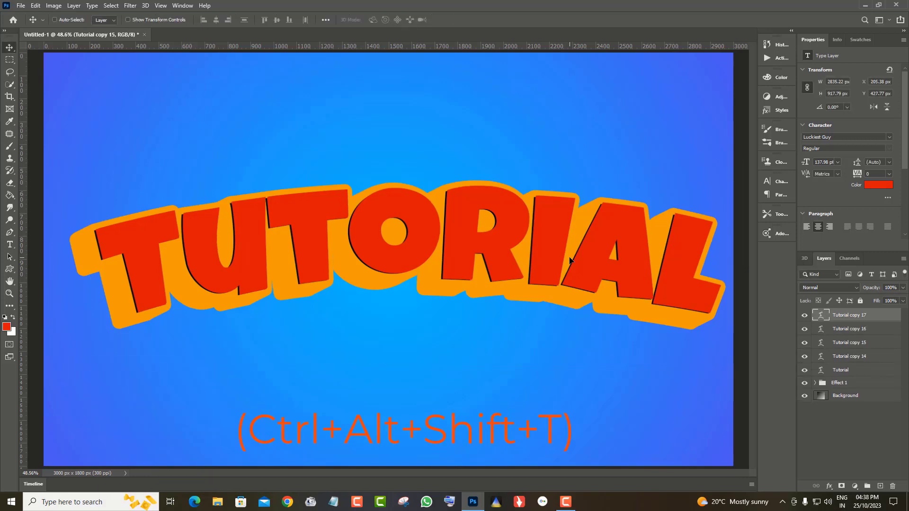
{"action": "key", "text": "ctrl+alt+shift+t"}
{"action": "key", "text": "ctrl+alt+shift+t"}
{"action": "key", "text": "ctrl+alt+shift+t"}
{"action": "key", "text": "ctrl+alt+shift+t"}
{"action": "key", "text": "ctrl+alt+shift+t"}
{"action": "key", "text": "ctrl+alt+shift+t"}
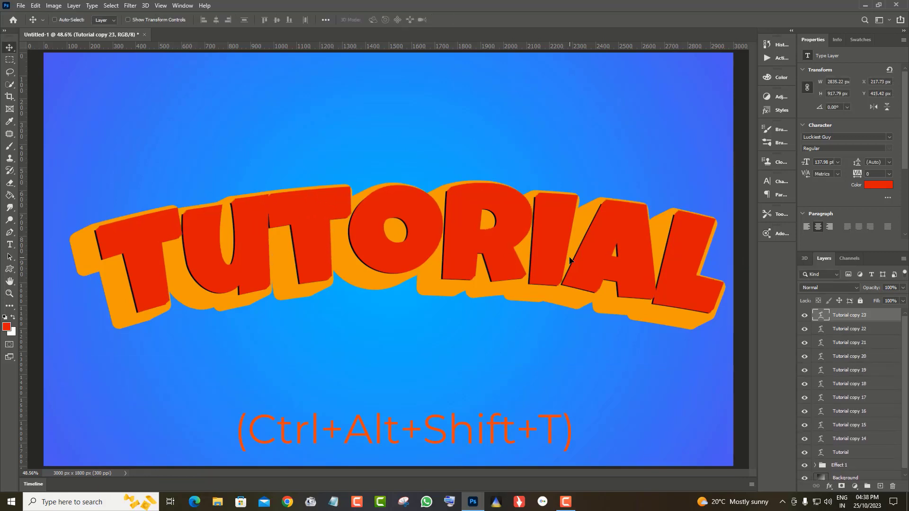
{"action": "key", "text": "ctrl+alt+shift+t"}
{"action": "key", "text": "ctrl+alt+shift+t"}
{"action": "key", "text": "ctrl+alt+shift+t"}
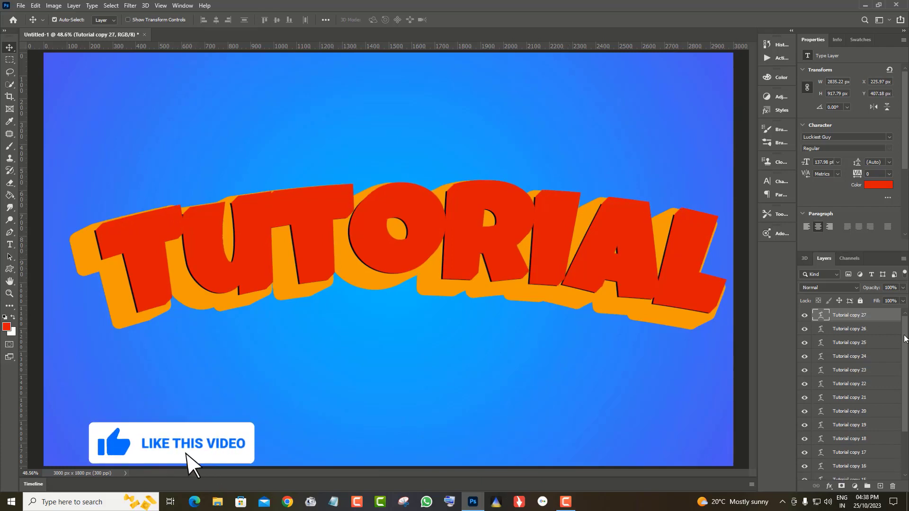
{"action": "left_click_drag", "start_coordinate": [902, 324], "coordinate": [902, 366]}
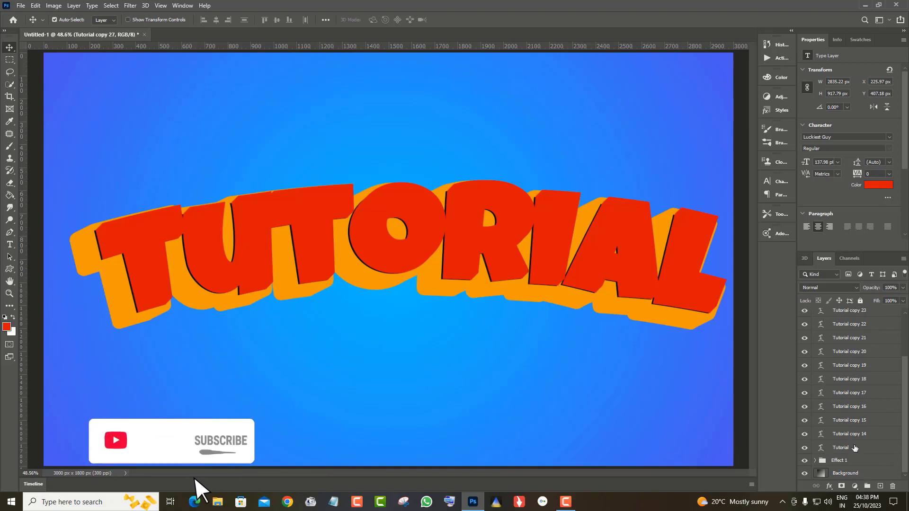
{"action": "left_click", "coordinate": [855, 448]}
{"action": "key", "text": "alt+period"}
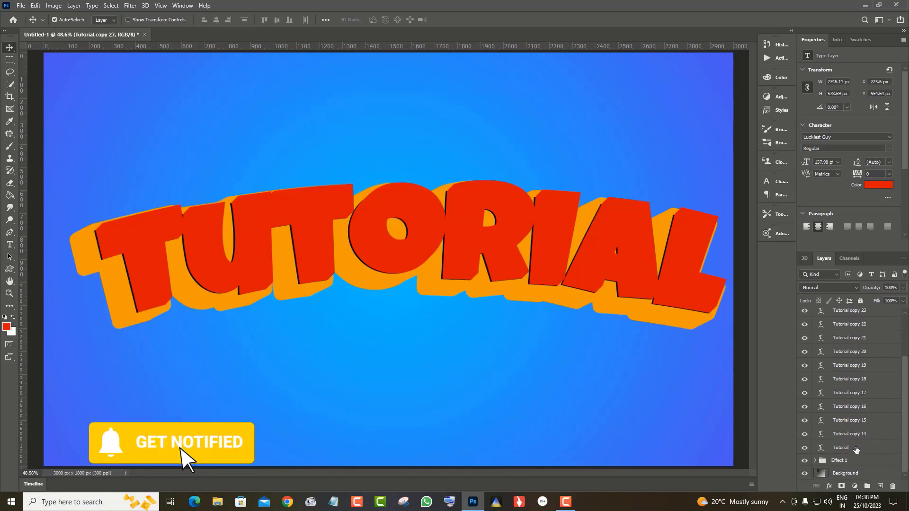
{"action": "left_click", "coordinate": [860, 447], "text": "shift"}
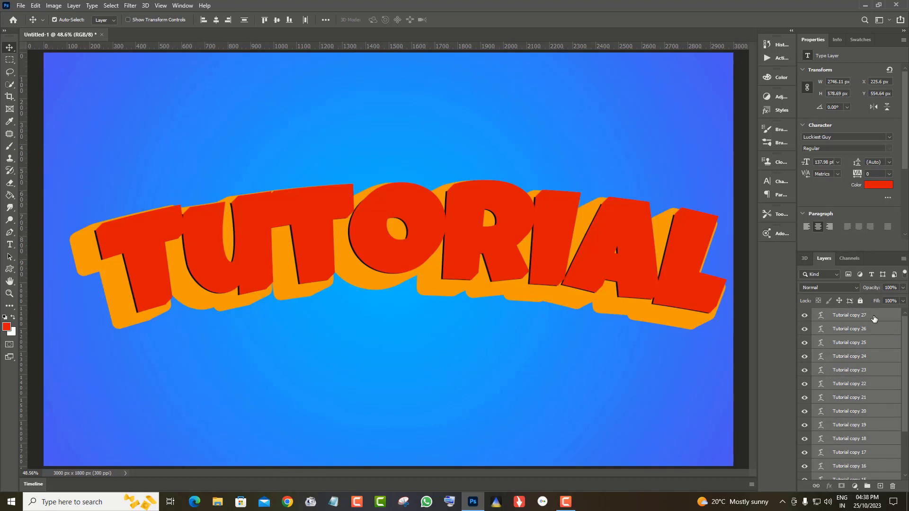
Group the selected extrusion copies and name the group 'Effect 2'
{"action": "scroll", "coordinate": [876, 420], "scroll_direction": "down", "scroll_amount": 1}
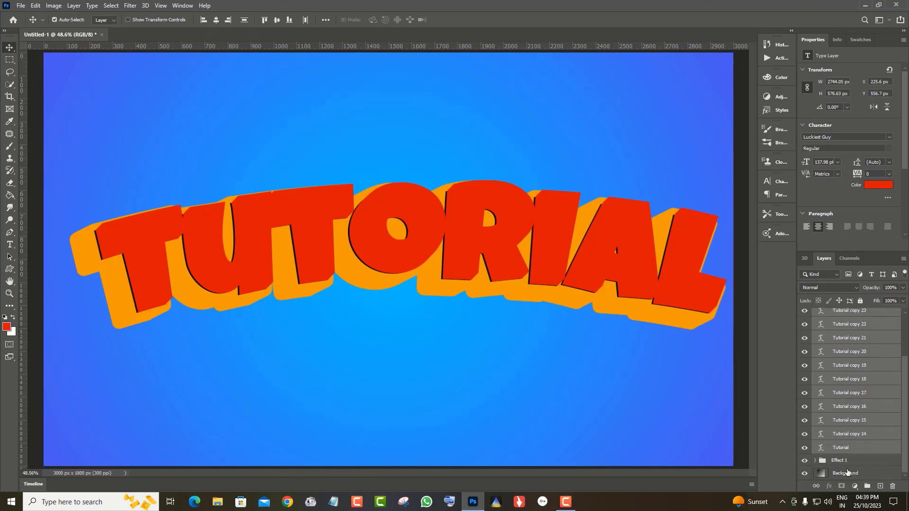
{"action": "left_click", "coordinate": [868, 487]}
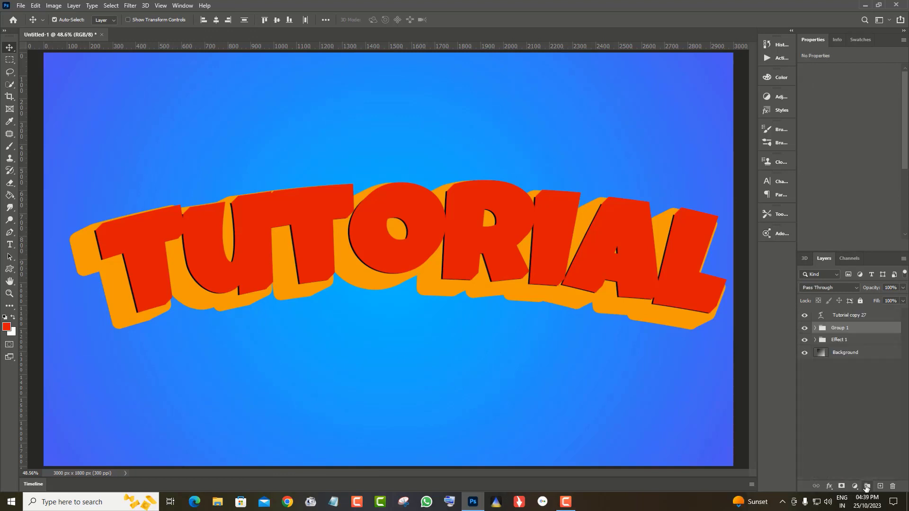
{"action": "double_click", "coordinate": [836, 330]}
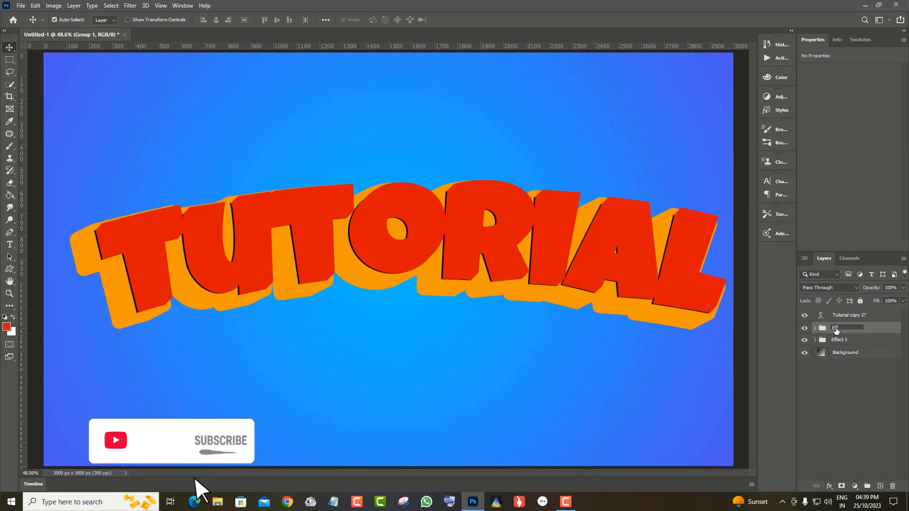
{"action": "type", "text": "Effect 2"}
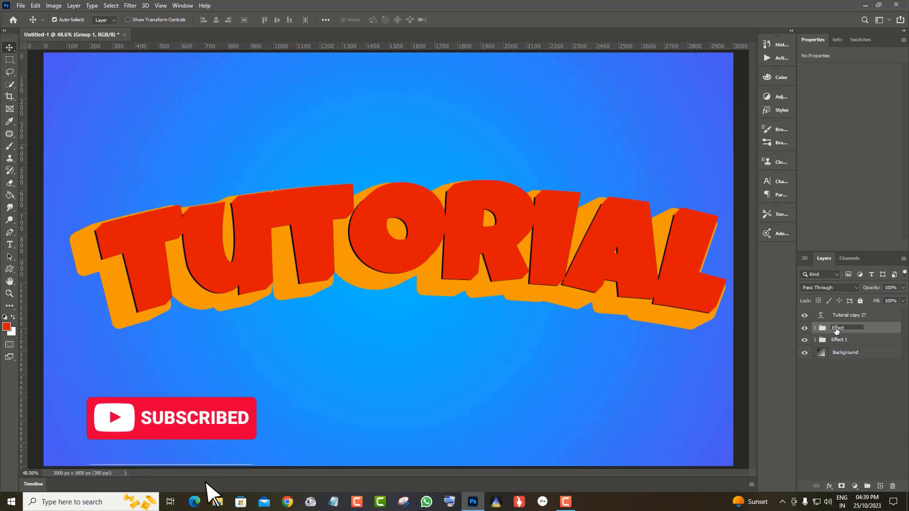
{"action": "key", "text": "Return"}
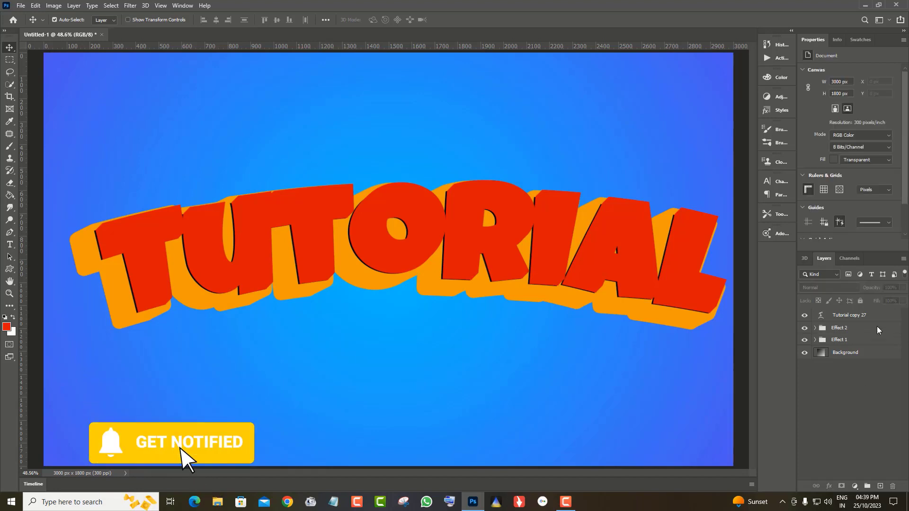
Toggle the Effect 2 and Effect 1 groups' visibility to compare, then select the top TUTORIAL layer
{"action": "left_click", "coordinate": [805, 328]}
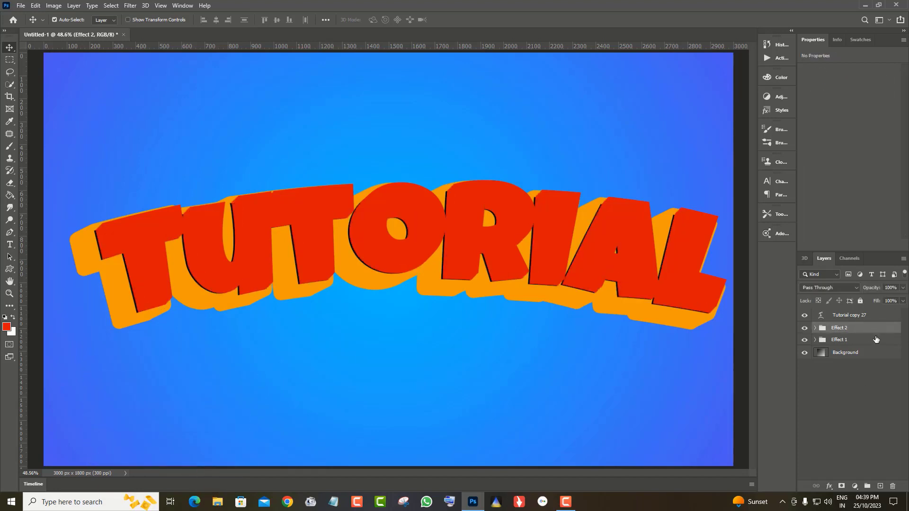
{"action": "left_click", "coordinate": [862, 340]}
{"action": "left_click", "coordinate": [805, 340]}
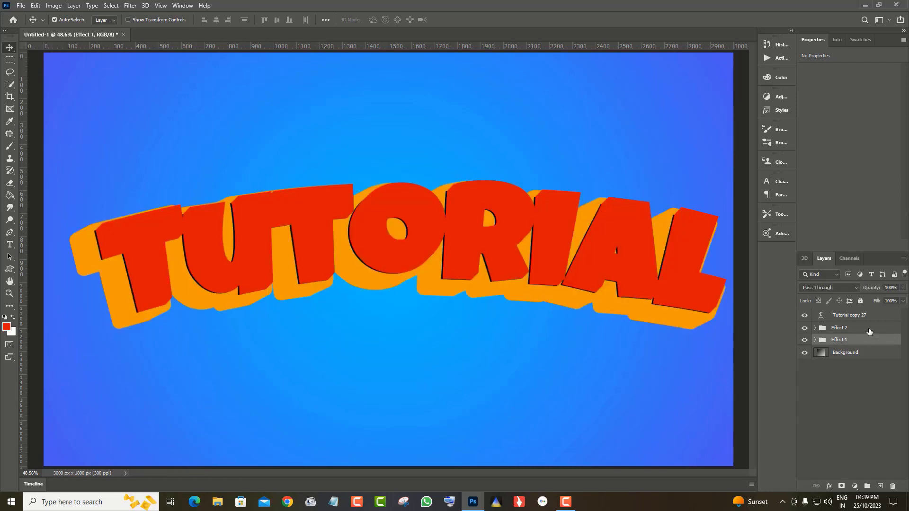
{"action": "left_click", "coordinate": [878, 324]}
{"action": "left_click", "coordinate": [880, 317]}
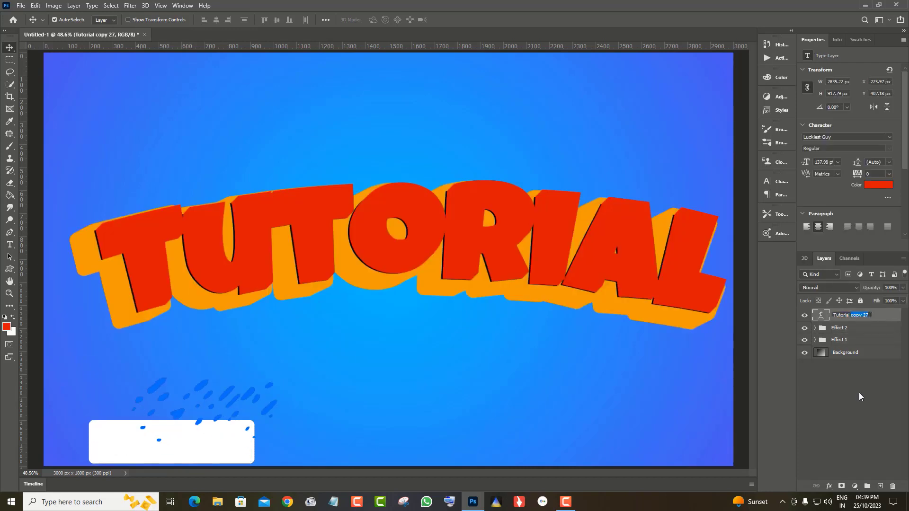
Rename the top text layer to 'Tutorial' and select it
{"action": "key", "text": "BackSpace"}
{"action": "left_click", "coordinate": [859, 393]}
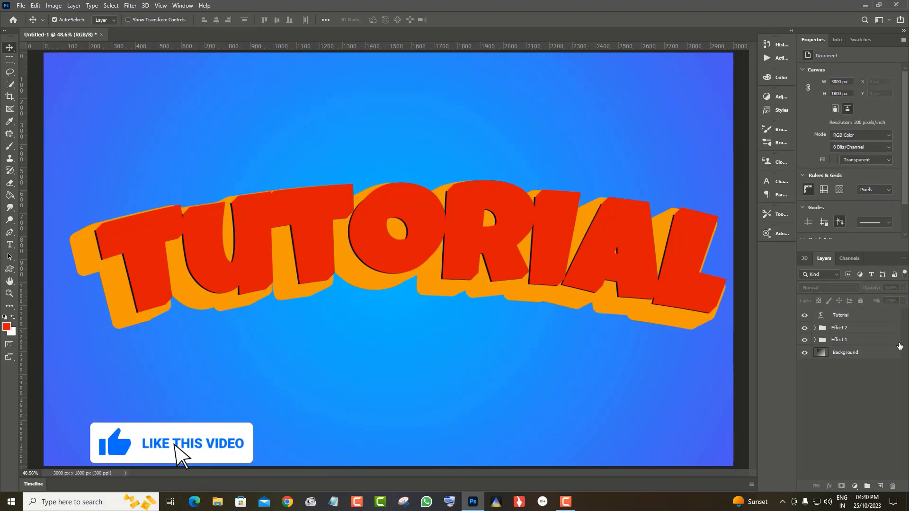
{"action": "left_click", "coordinate": [872, 316]}
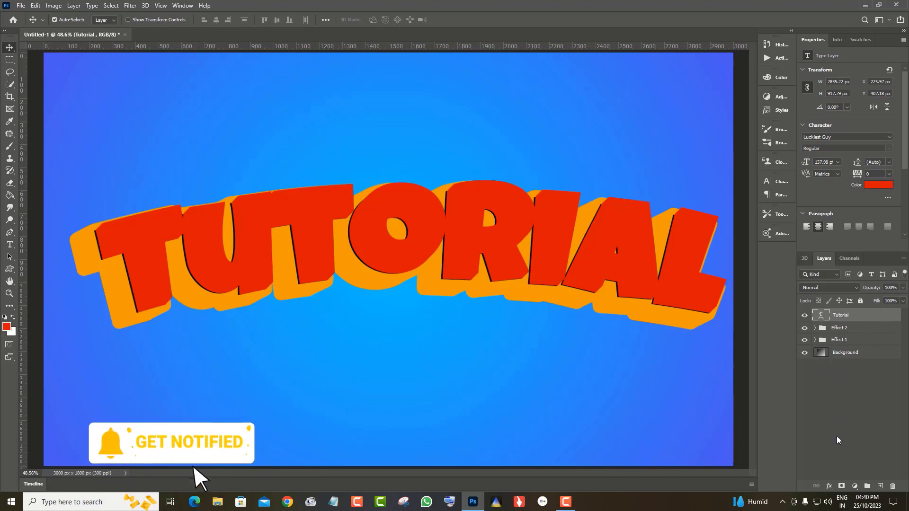
Add a Gradient Overlay to the Tutorial text, starting from the black-to-white preset
{"action": "left_click", "coordinate": [829, 487]}
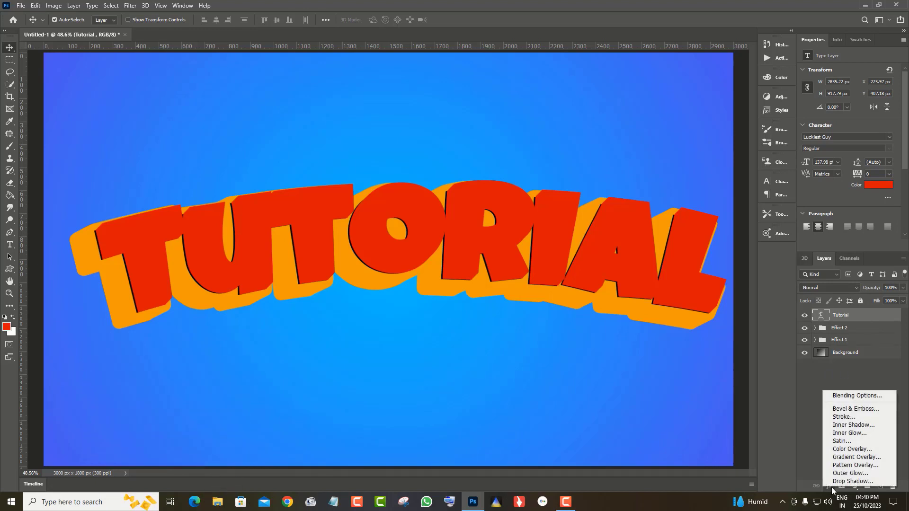
{"action": "left_click", "coordinate": [851, 457]}
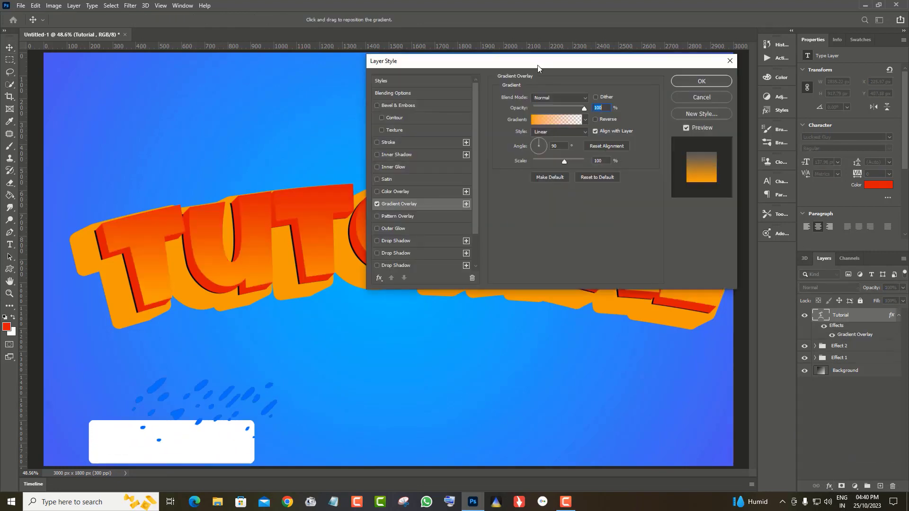
{"action": "left_click_drag", "start_coordinate": [538, 64], "coordinate": [741, 58]}
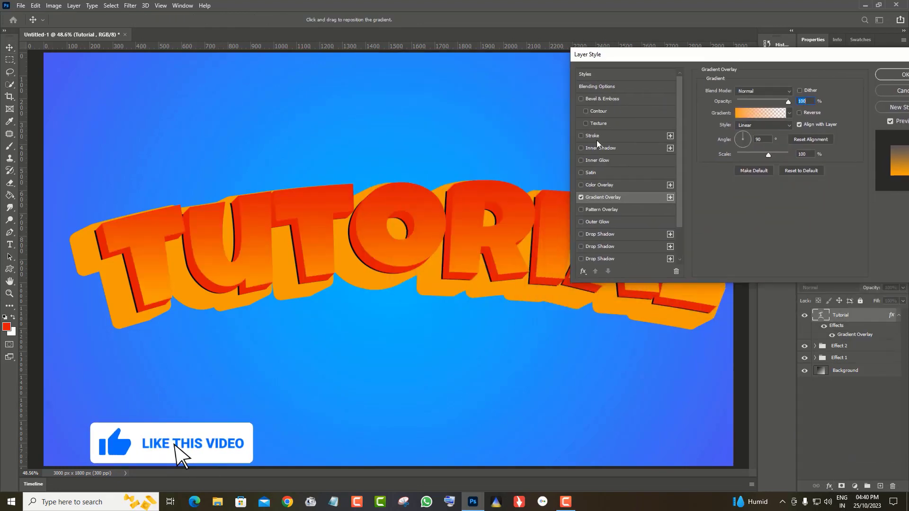
{"action": "left_click", "coordinate": [761, 113]}
{"action": "left_click", "coordinate": [657, 191]}
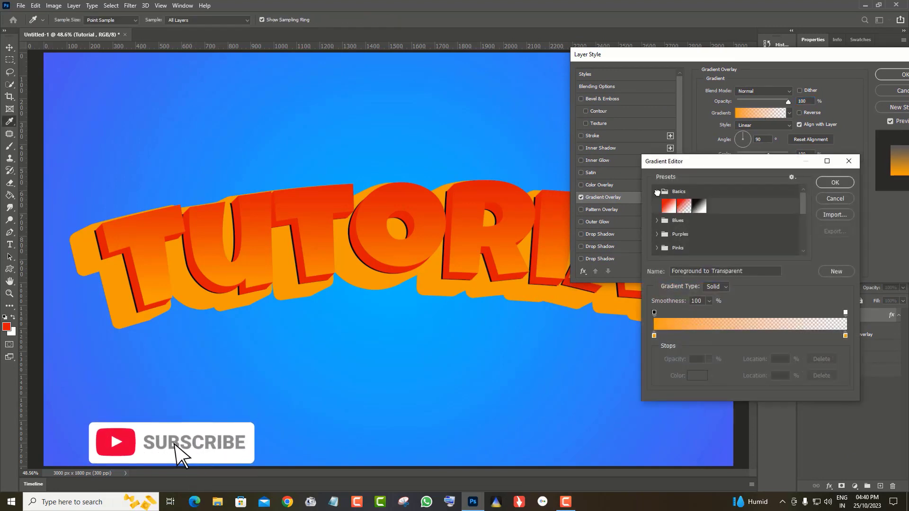
{"action": "left_click", "coordinate": [699, 206]}
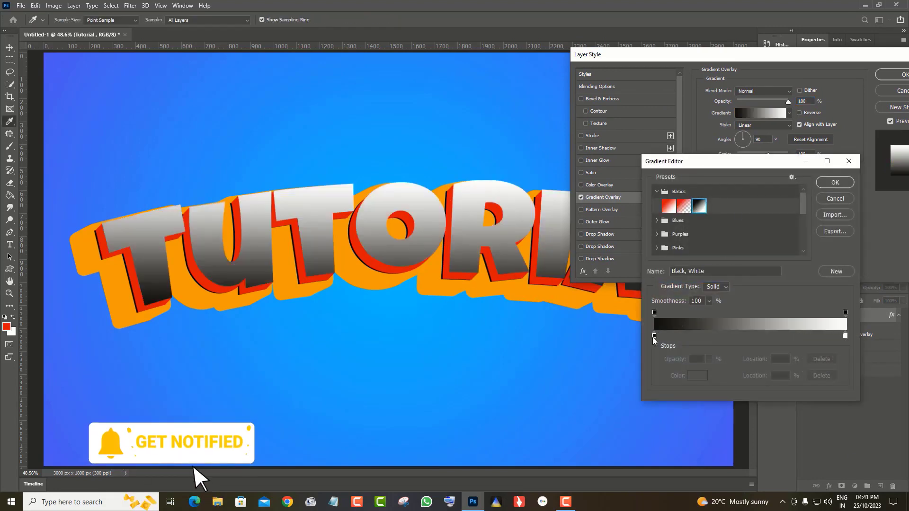
Set the gradient's right stop to bright blue #2e8bf4 and its left stop to near-black #080600
{"action": "left_click", "coordinate": [845, 336]}
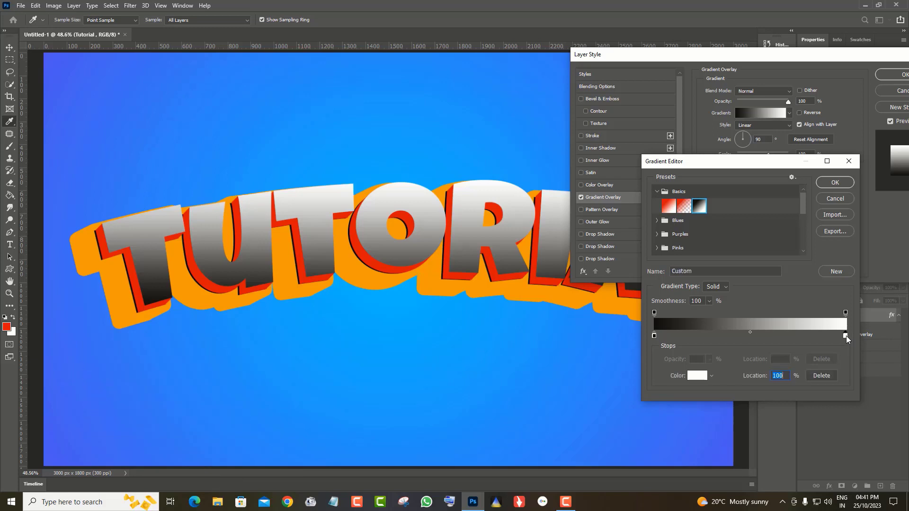
{"action": "left_click", "coordinate": [696, 376]}
{"action": "left_click", "coordinate": [757, 137]}
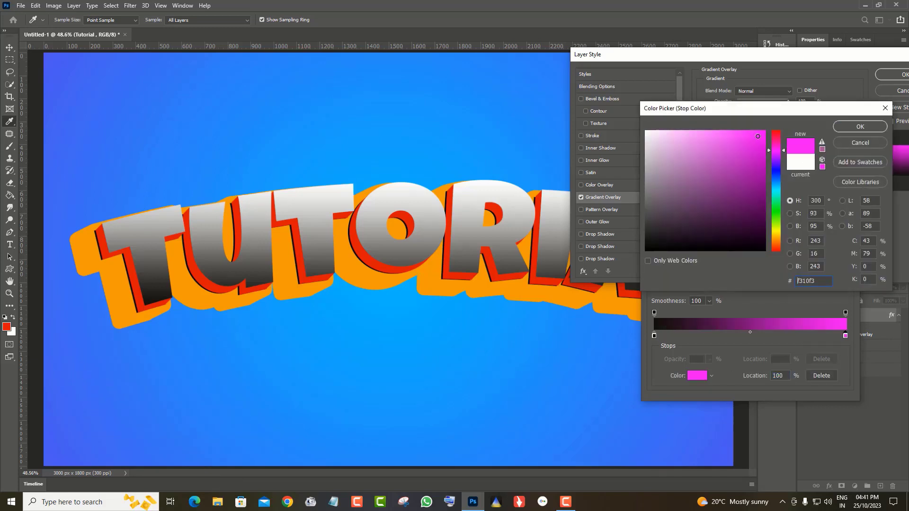
{"action": "left_click", "coordinate": [777, 180]}
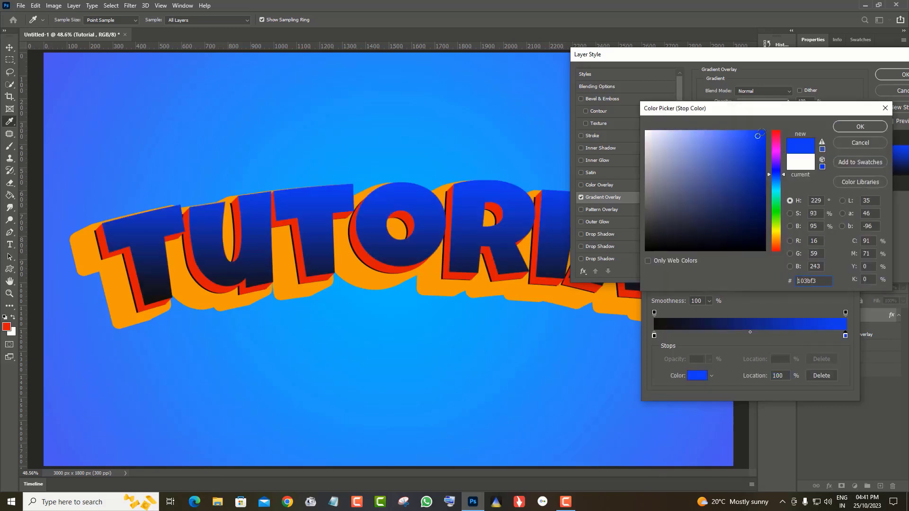
{"action": "left_click", "coordinate": [743, 135]}
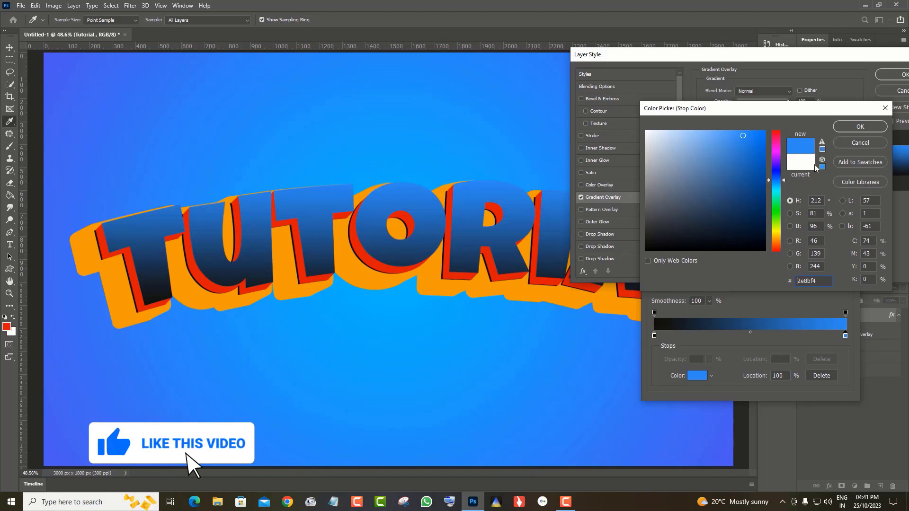
{"action": "left_click", "coordinate": [860, 126]}
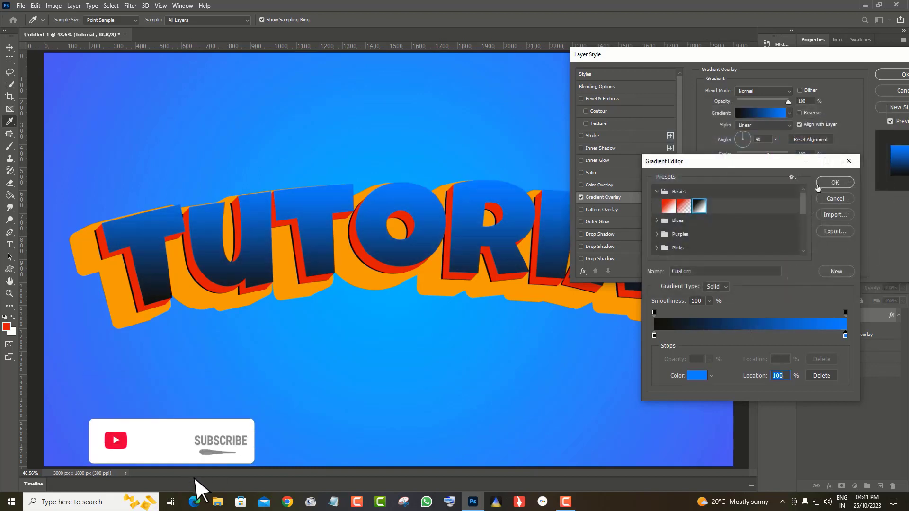
{"action": "left_click", "coordinate": [655, 335]}
{"action": "left_click", "coordinate": [697, 376]}
{"action": "left_click", "coordinate": [759, 247]}
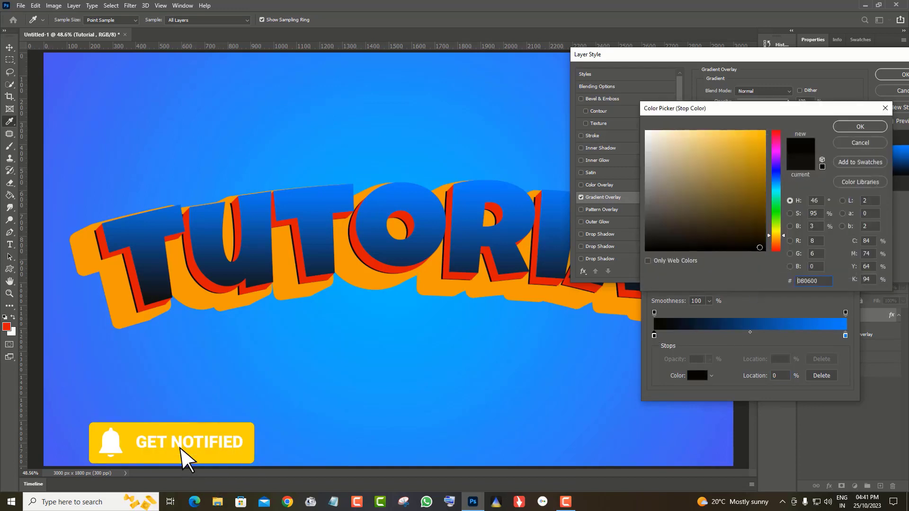
{"action": "left_click", "coordinate": [854, 128]}
{"action": "left_click", "coordinate": [835, 183]}
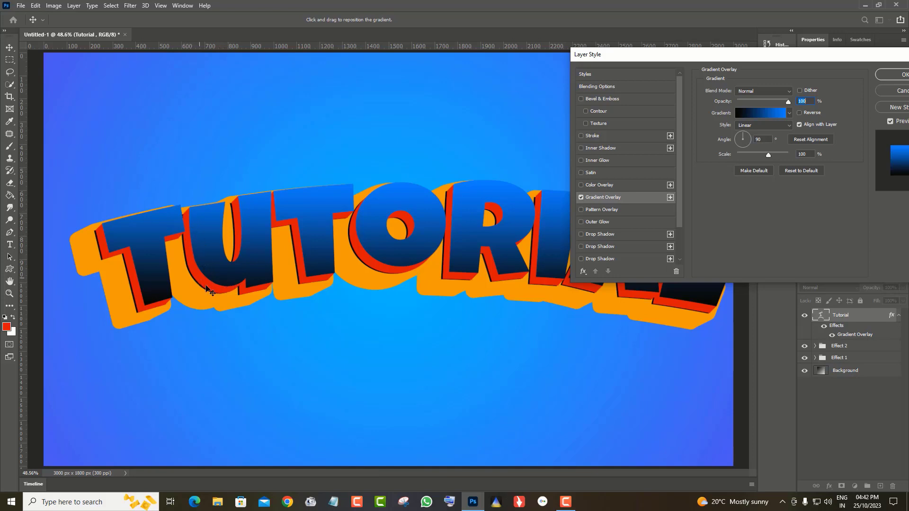
Add an Inner Shadow to the text in Screen blend mode at 76% opacity
{"action": "left_click", "coordinate": [599, 148]}
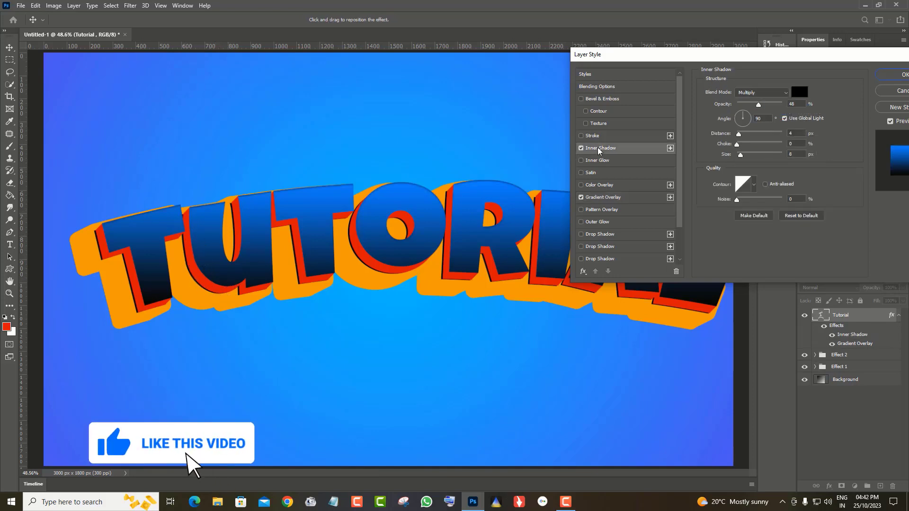
{"action": "left_click_drag", "start_coordinate": [616, 54], "coordinate": [541, 28]}
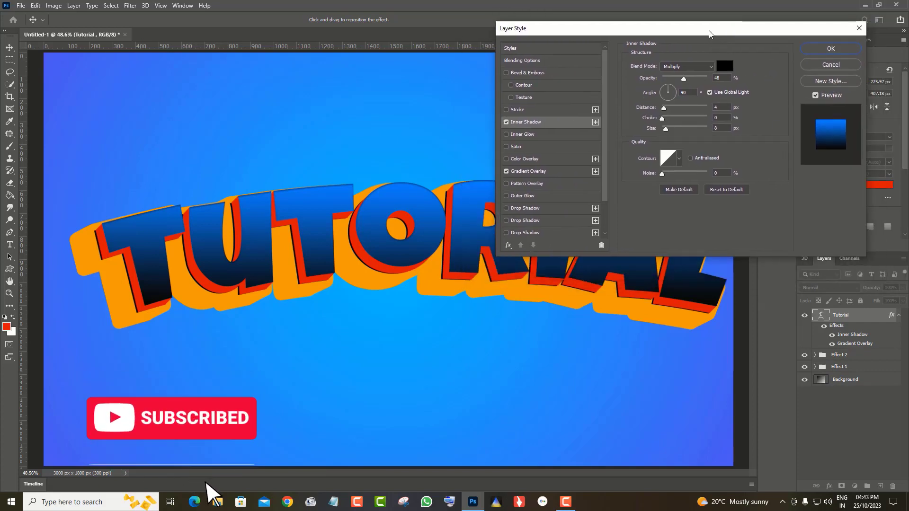
{"action": "mouse_move", "coordinate": [713, 36]}
{"action": "left_mouse_down"}
{"action": "mouse_move", "coordinate": [720, 84]}
{"action": "mouse_move", "coordinate": [751, 68]}
{"action": "left_mouse_up"}
{"action": "left_click", "coordinate": [725, 97]}
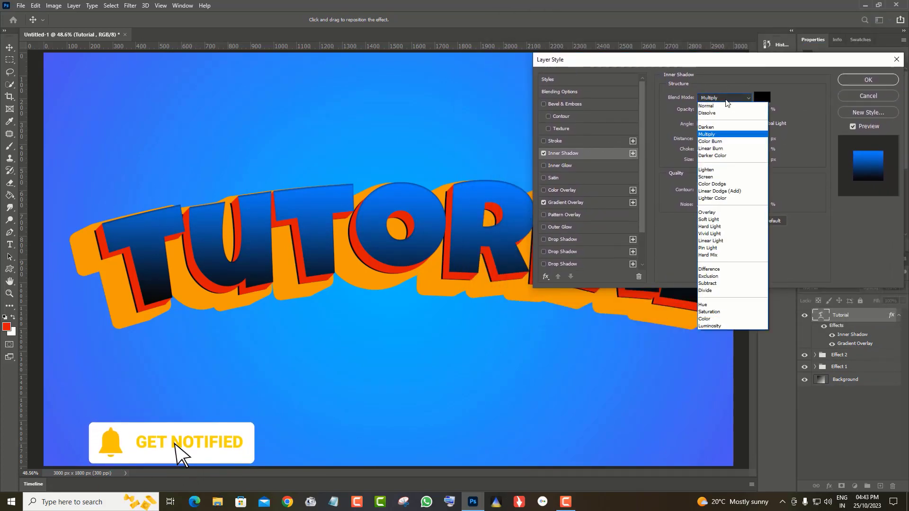
{"action": "left_click", "coordinate": [712, 177]}
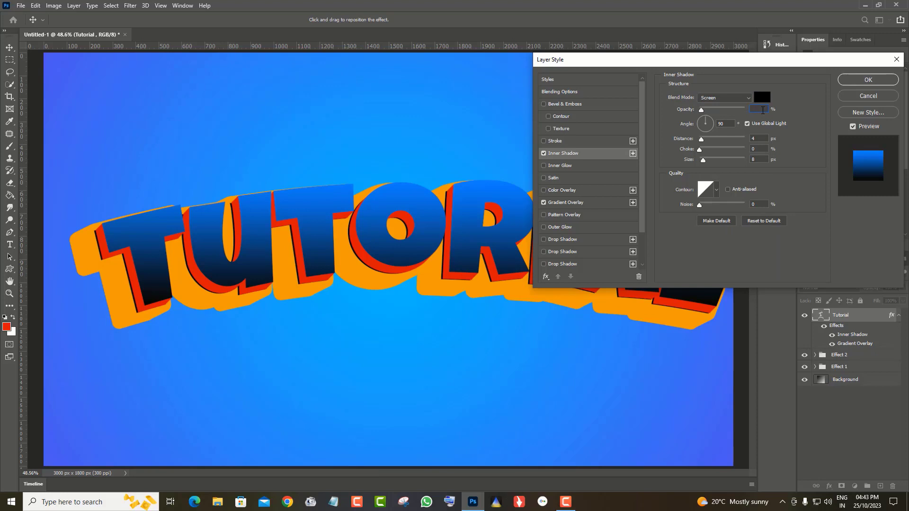
{"action": "type", "text": "76"}
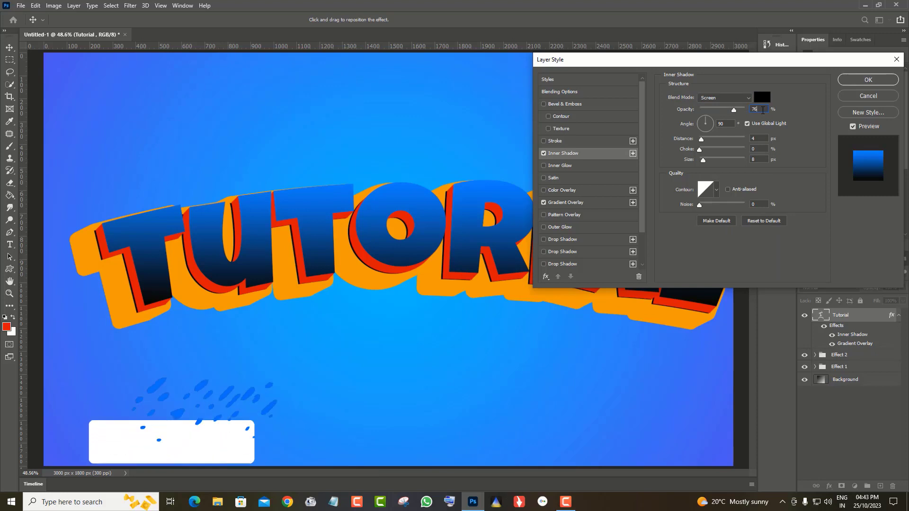
Adjust the inner shadow's angle and distance, set size 2 px, and make it white
{"action": "left_click", "coordinate": [702, 123]}
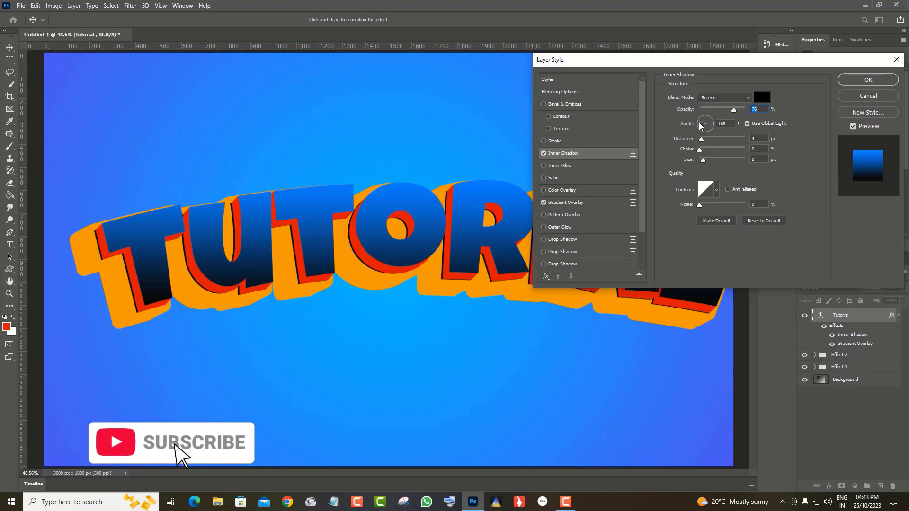
{"action": "double_click", "coordinate": [729, 124]}
{"action": "type", "text": "1"}
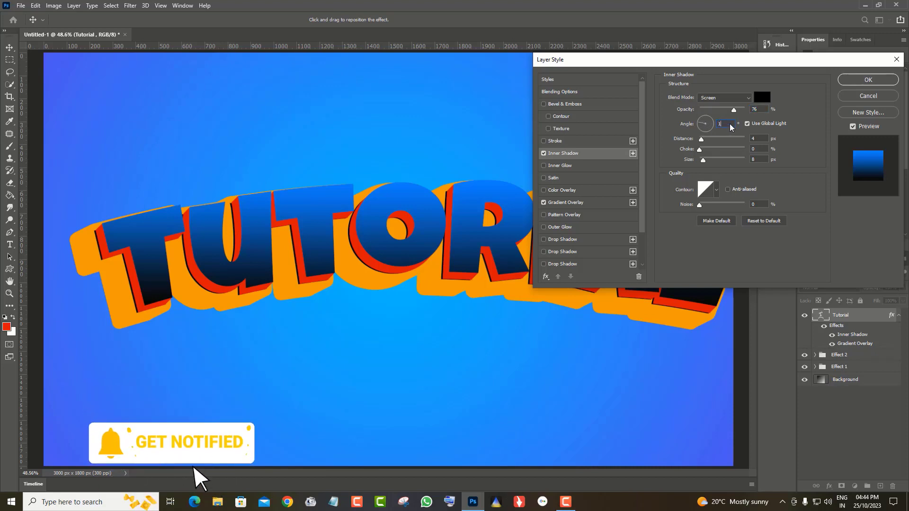
{"action": "type", "text": "43"}
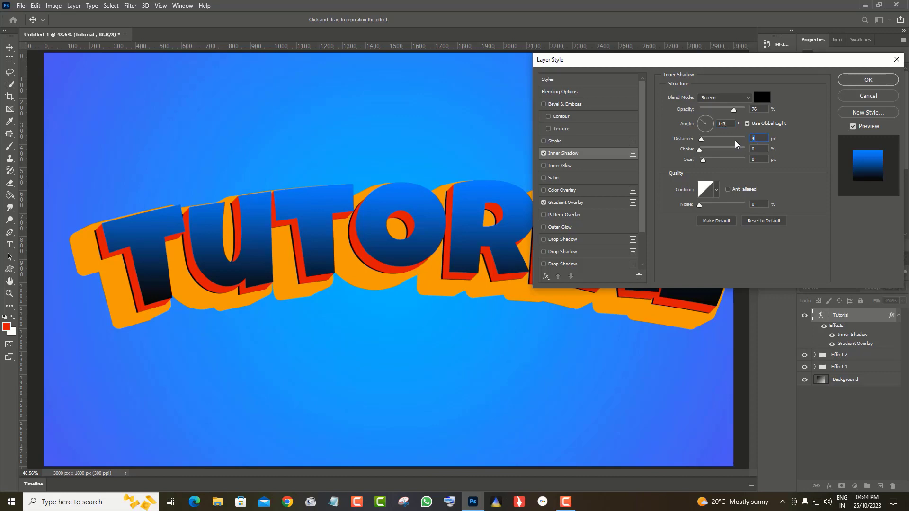
{"action": "key", "text": "BackSpace"}
{"action": "type", "text": "15"}
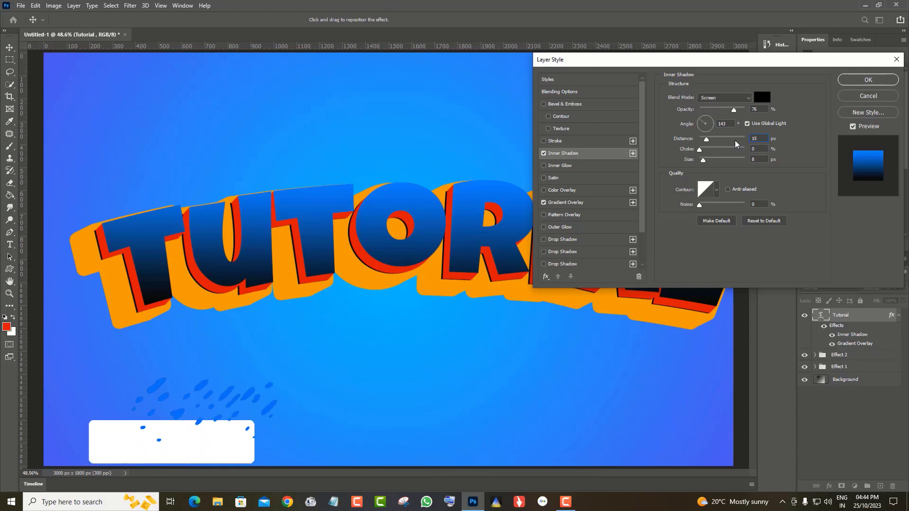
{"action": "double_click", "coordinate": [758, 160]}
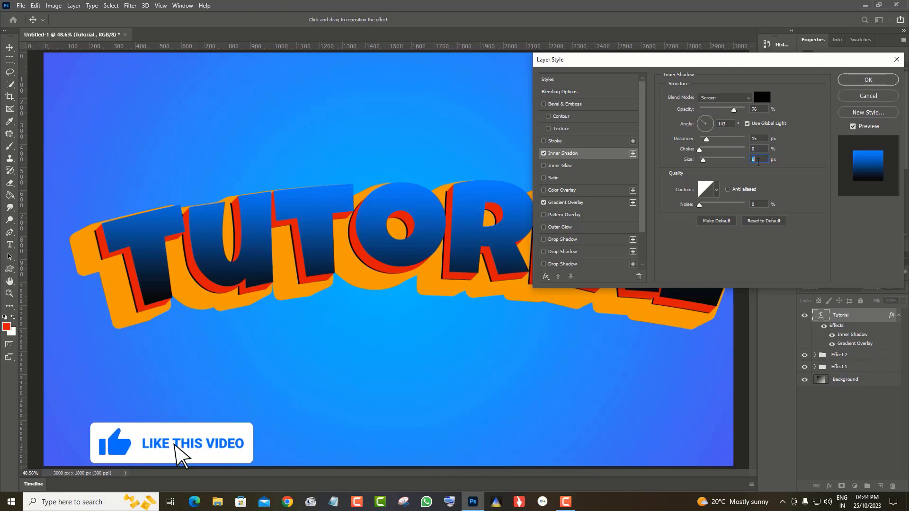
{"action": "type", "text": "2"}
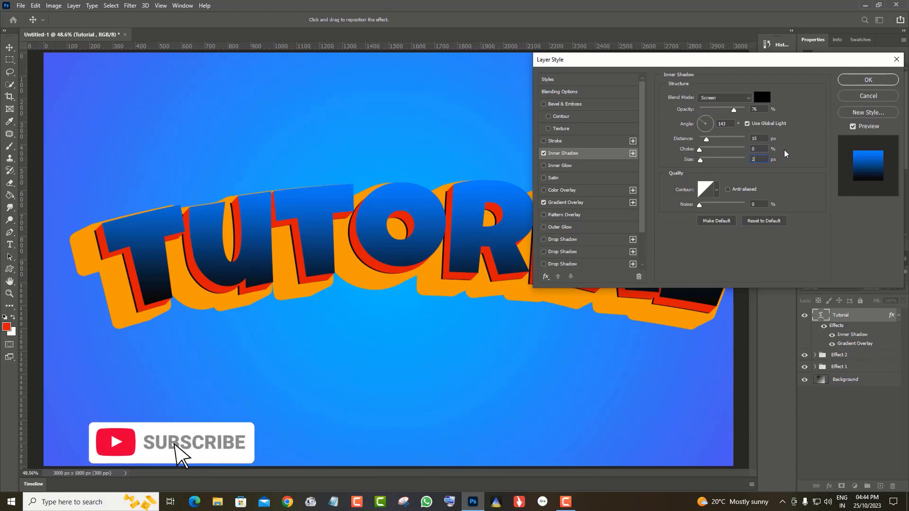
{"action": "left_click", "coordinate": [762, 97]}
{"action": "left_click", "coordinate": [647, 131]}
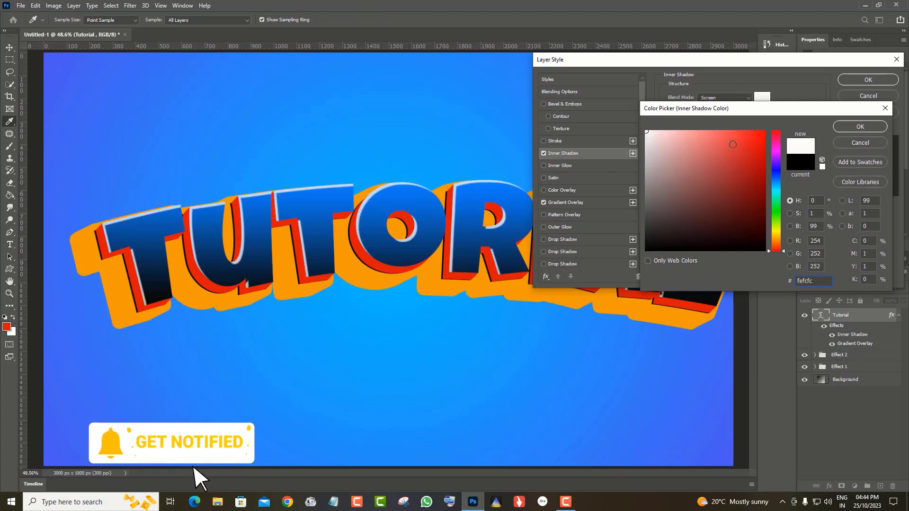
{"action": "left_click", "coordinate": [860, 126]}
Finalise the inner shadow at 13 px distance and 142° angle, and apply the style
{"action": "left_click_drag", "start_coordinate": [664, 65], "coordinate": [690, 60]}
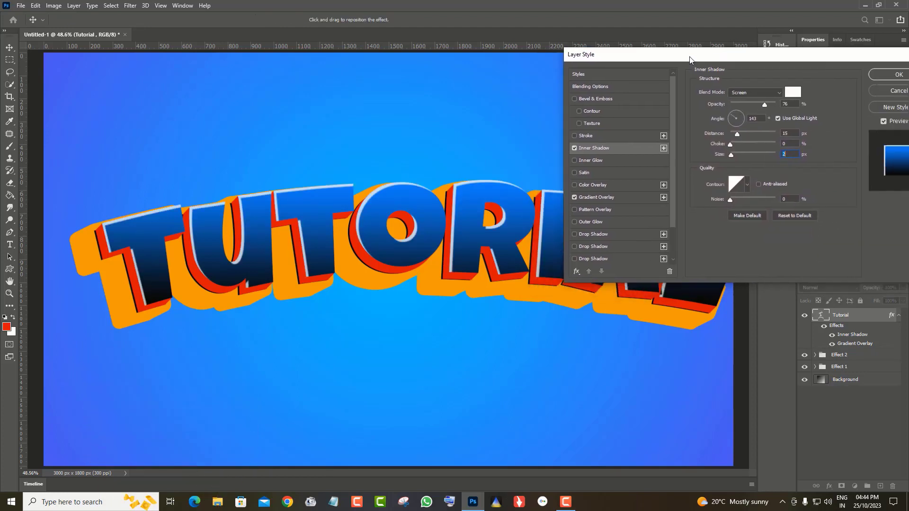
{"action": "key", "text": "BackSpace"}
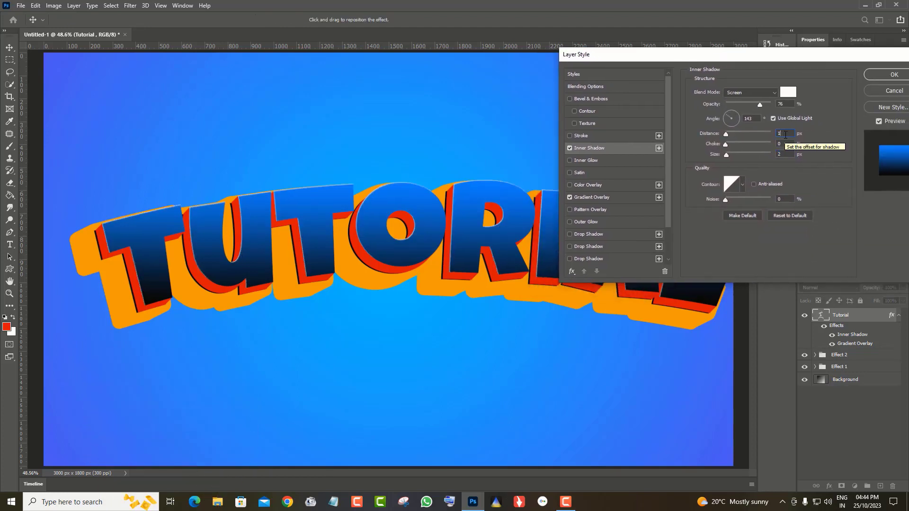
{"action": "type", "text": "3"}
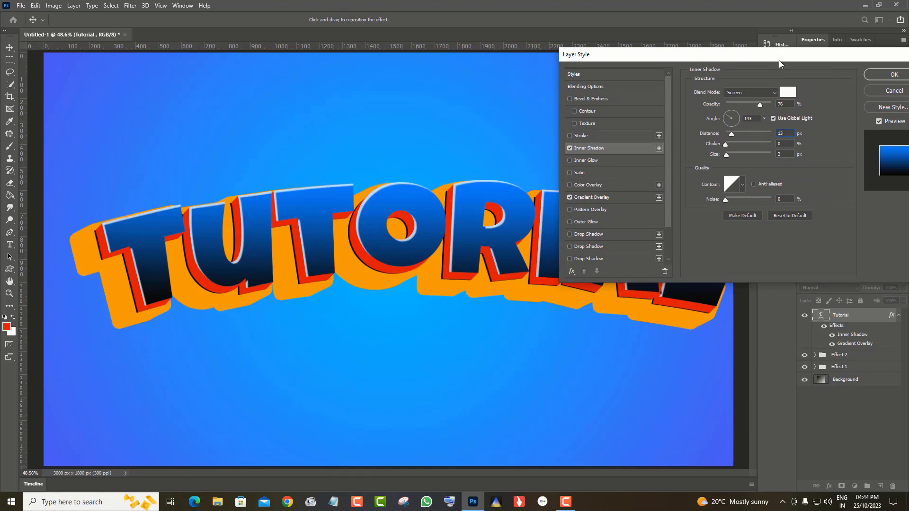
{"action": "left_click_drag", "start_coordinate": [780, 61], "coordinate": [731, 79]}
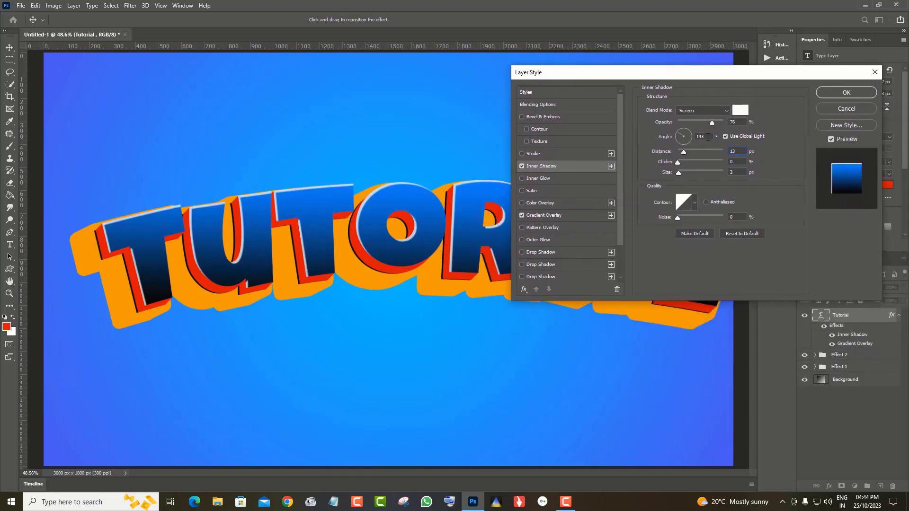
{"action": "key", "text": "Down"}
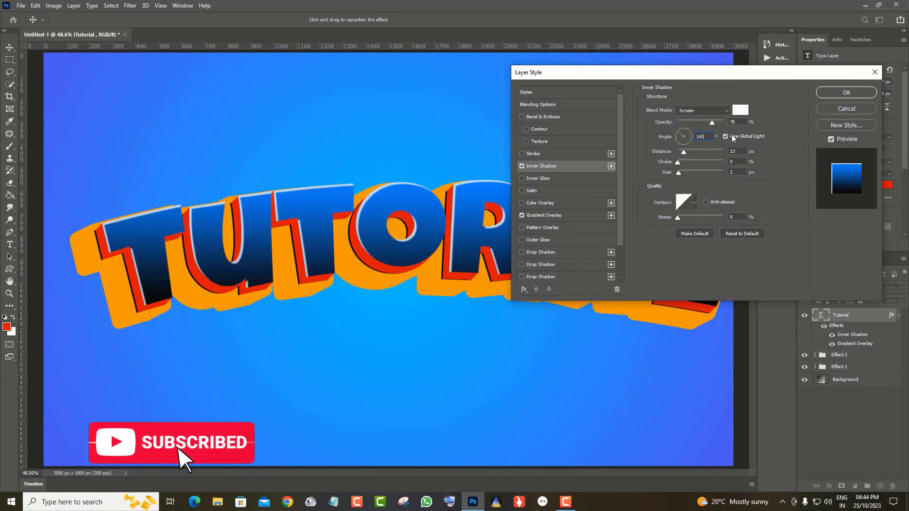
{"action": "left_click", "coordinate": [870, 91]}
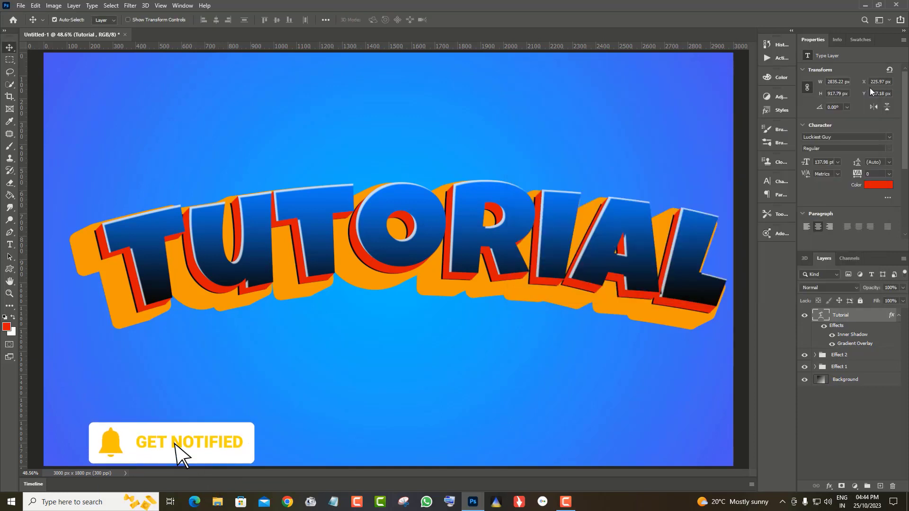
Collapse the Tutorial layer's effects list and zoom out to see the whole canvas
{"action": "left_click", "coordinate": [900, 316]}
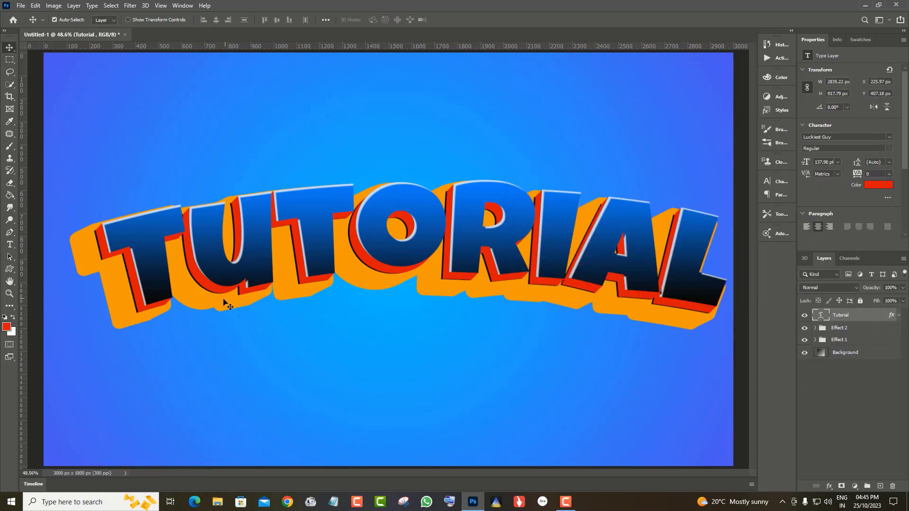
{"action": "left_click", "coordinate": [10, 293]}
{"action": "right_click", "coordinate": [108, 285]}
{"action": "left_click", "coordinate": [124, 339]}
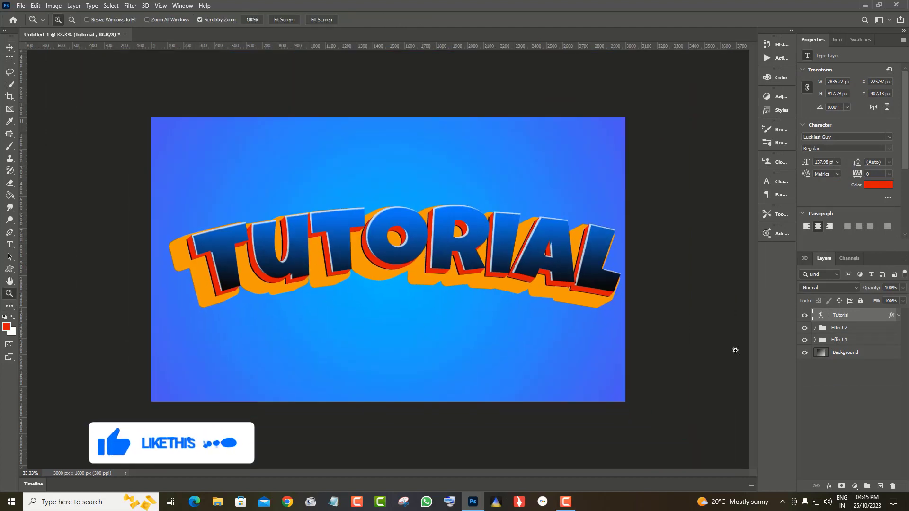
Put Tutorial copy 13 into a new 'Effect font' group inside Effect 1 and collapse it
{"action": "left_click", "coordinate": [814, 327]}
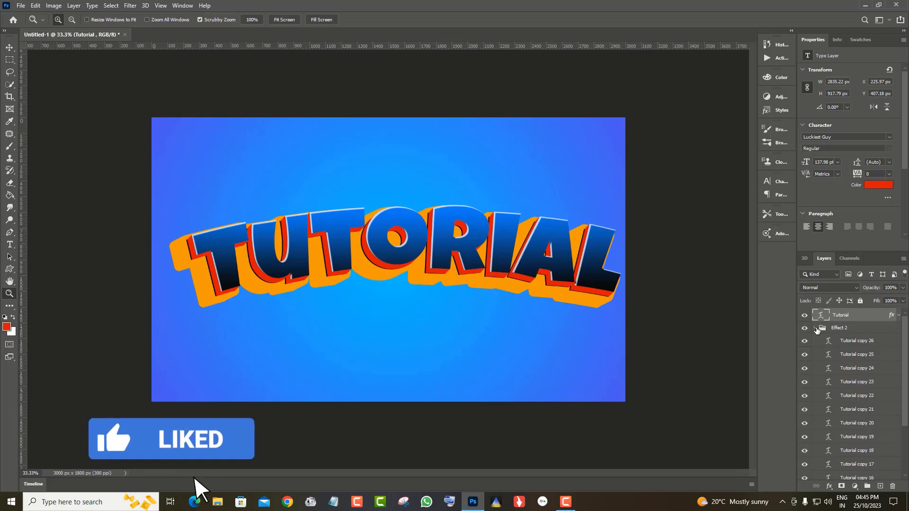
{"action": "left_click", "coordinate": [814, 327]}
{"action": "left_click", "coordinate": [838, 341]}
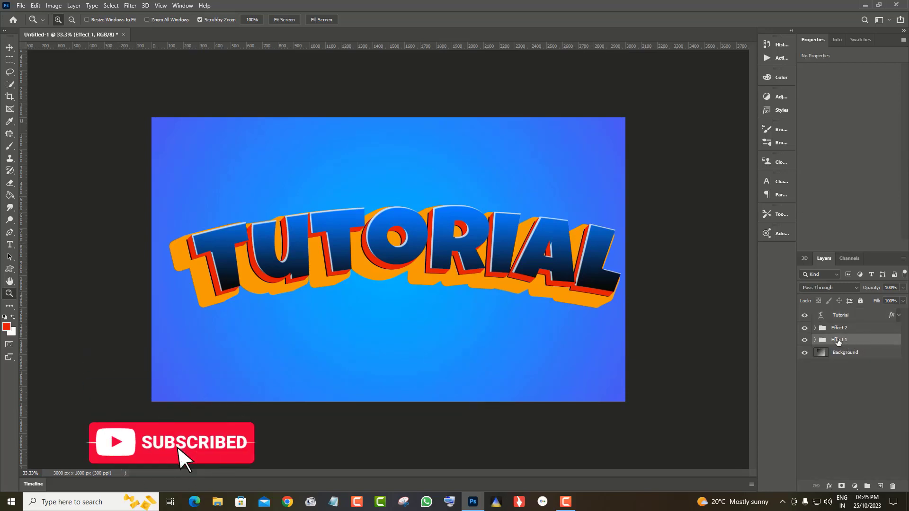
{"action": "left_click", "coordinate": [814, 340]}
{"action": "mouse_move", "coordinate": [852, 353]}
{"action": "left_mouse_down"}
{"action": "mouse_move", "coordinate": [842, 393]}
{"action": "mouse_move", "coordinate": [868, 486]}
{"action": "left_mouse_up"}
{"action": "type", "text": "Effect fon"}
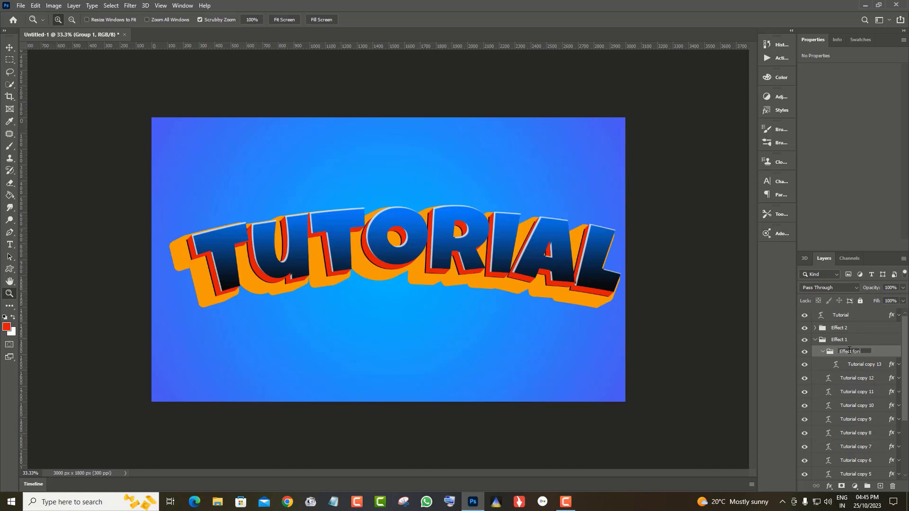
{"action": "type", "text": "t"}
{"action": "key", "text": "Return"}
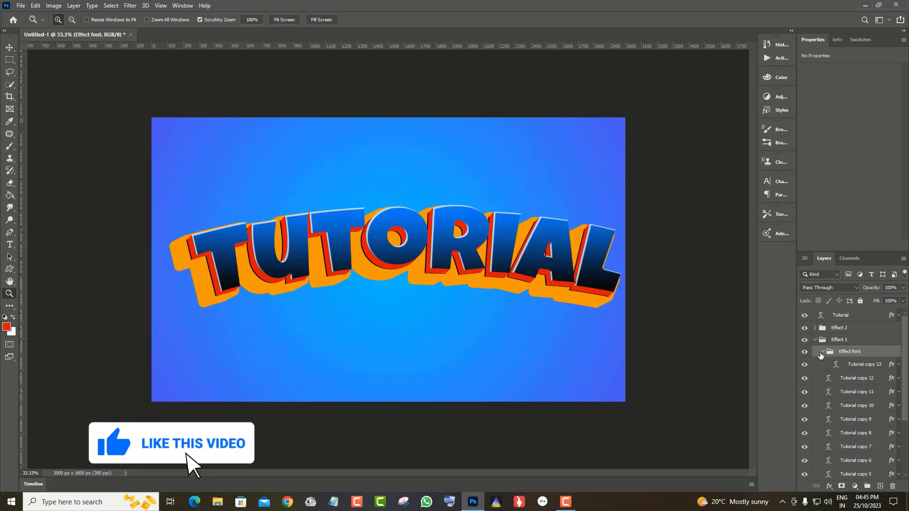
{"action": "left_click", "coordinate": [823, 352]}
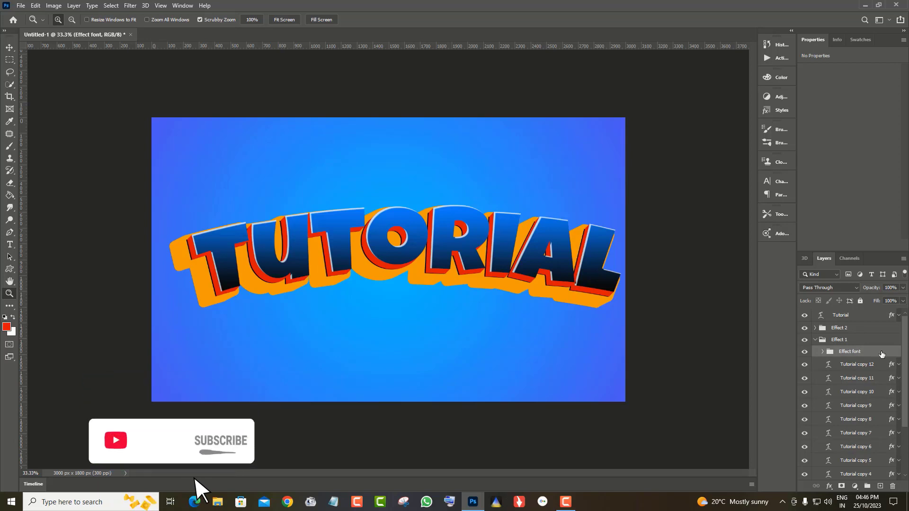
{"action": "left_click", "coordinate": [829, 486]}
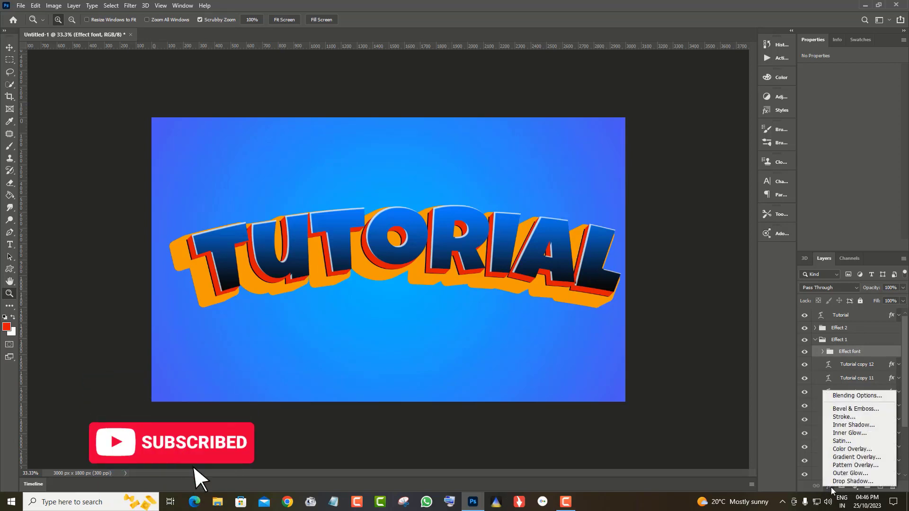
Add an Inner Shadow to Effect font, turn off Use Global Light, keeping Screen blend and white
{"action": "left_click", "coordinate": [853, 426]}
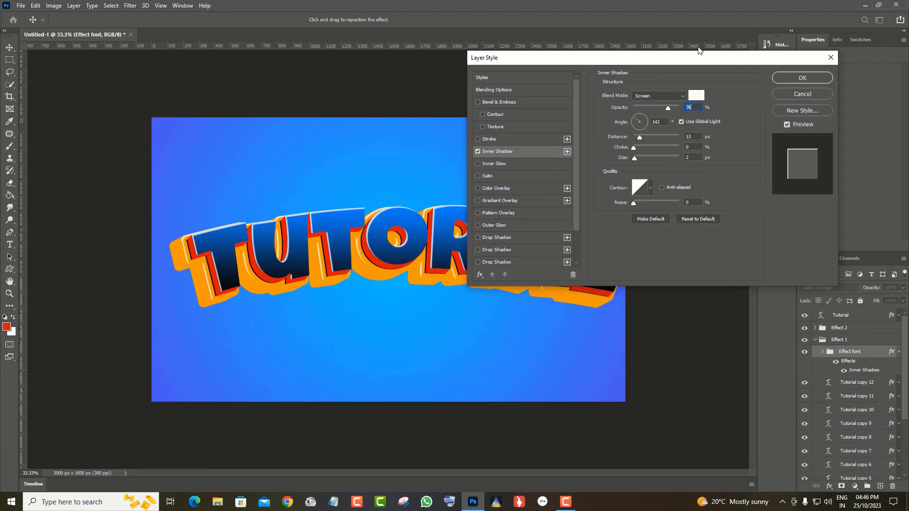
{"action": "left_click_drag", "start_coordinate": [684, 78], "coordinate": [714, 47]}
{"action": "left_click", "coordinate": [757, 106]}
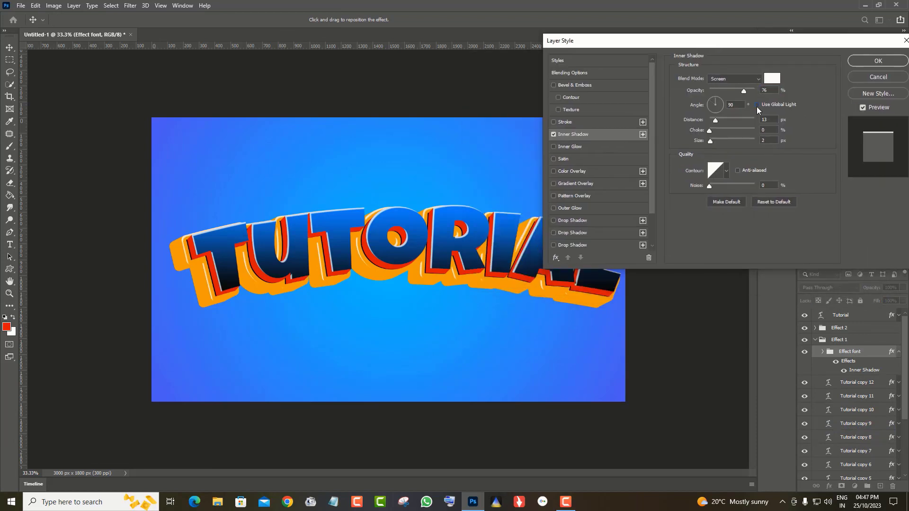
{"action": "left_click", "coordinate": [726, 78]}
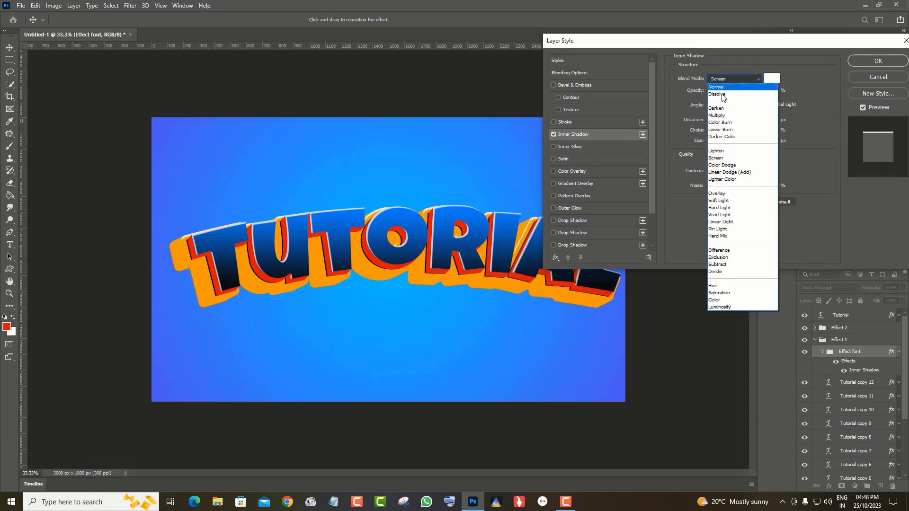
{"action": "left_click", "coordinate": [724, 148]}
{"action": "left_click", "coordinate": [772, 78]}
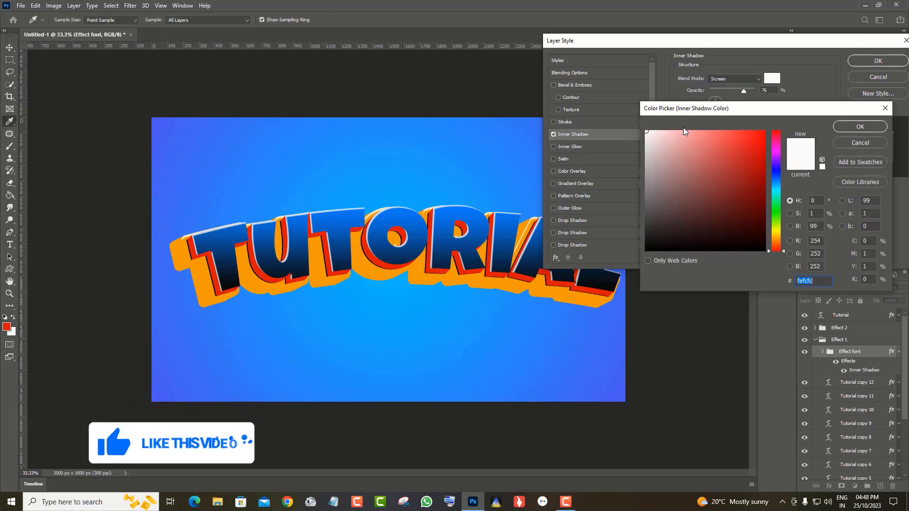
{"action": "left_click", "coordinate": [860, 124]}
Set the inner shadow to 46% opacity, distance 7, size 9 and choke 8
{"action": "double_click", "coordinate": [764, 90]}
{"action": "type", "text": "4"}
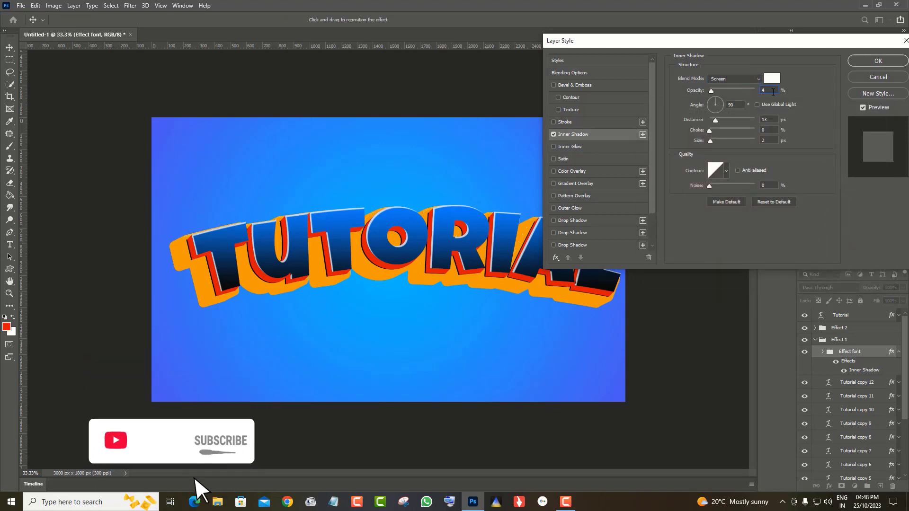
{"action": "type", "text": "6"}
{"action": "double_click", "coordinate": [765, 119]}
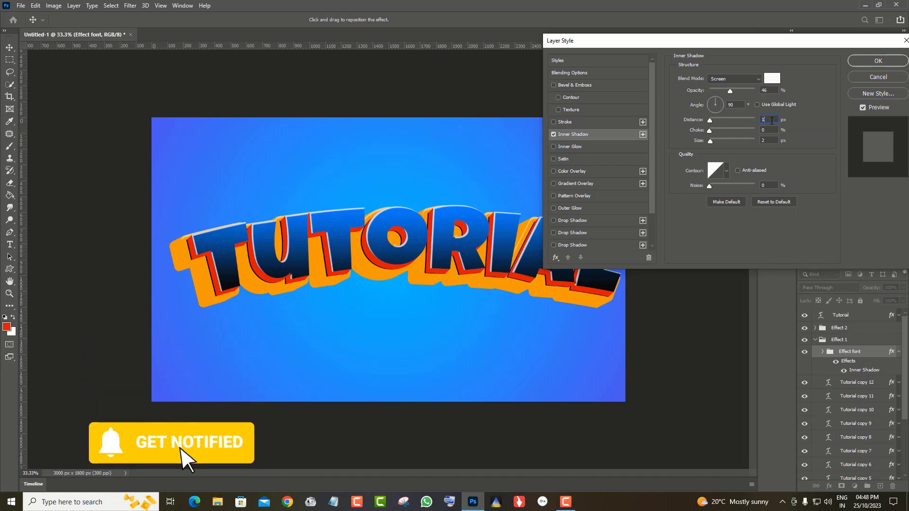
{"action": "key", "text": "BackSpace"}
{"action": "left_click", "coordinate": [765, 128]}
{"action": "type", "text": "9"}
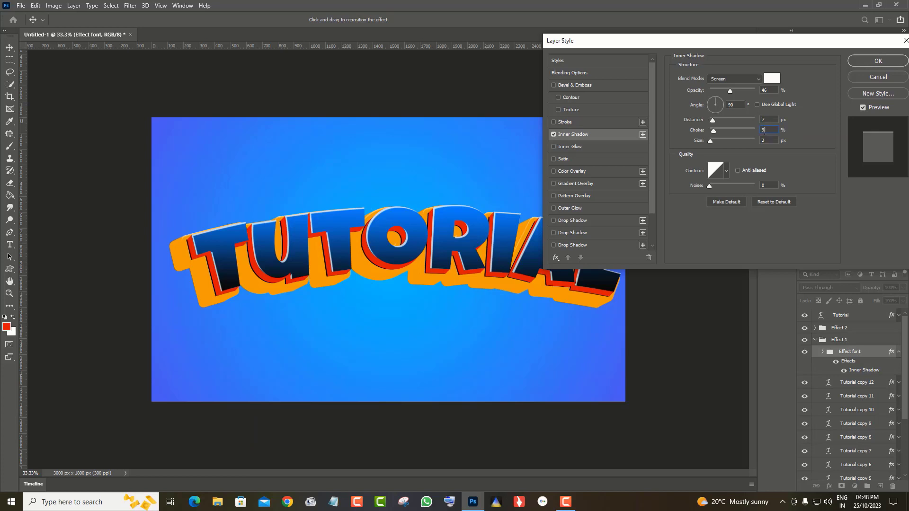
{"action": "double_click", "coordinate": [767, 141]}
{"action": "key", "text": "BackSpace"}
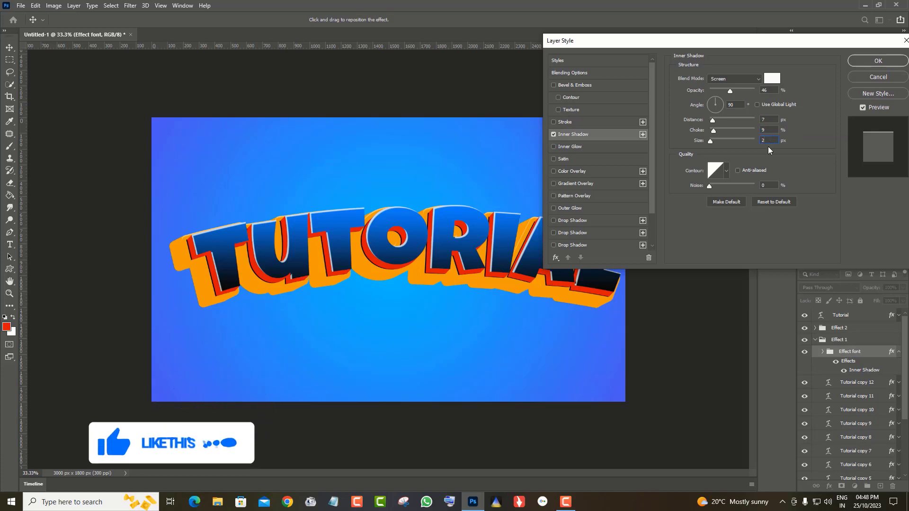
{"action": "type", "text": "9"}
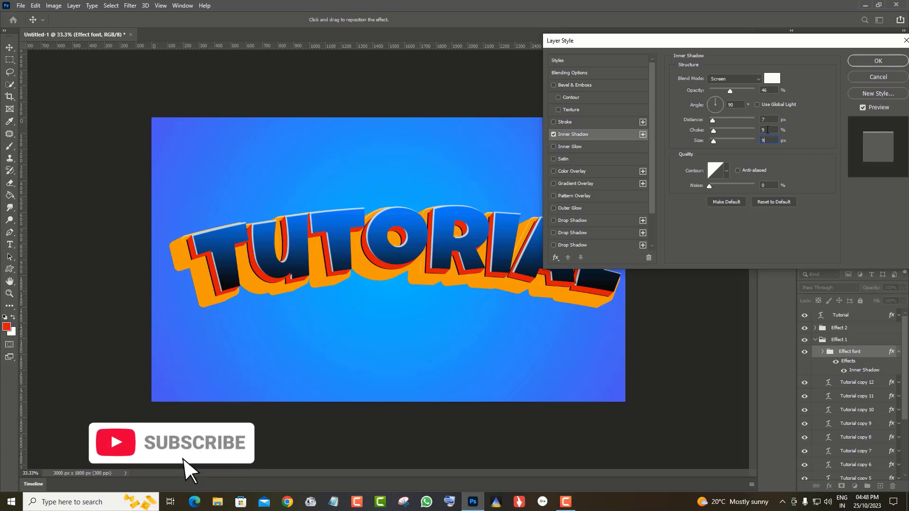
{"action": "double_click", "coordinate": [767, 129]}
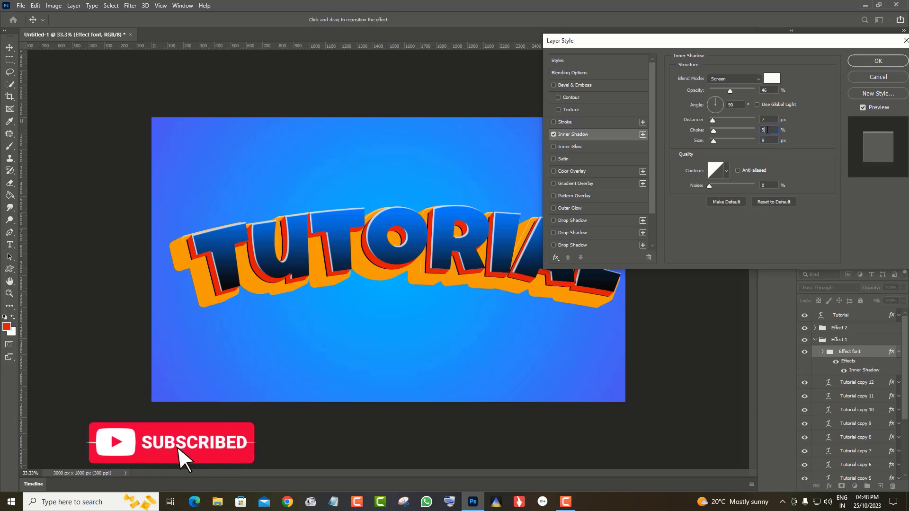
{"action": "type", "text": "8"}
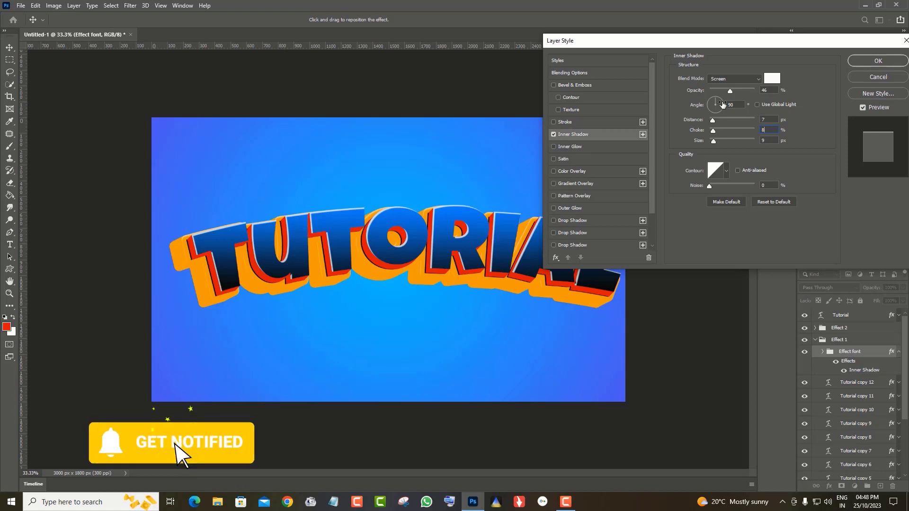
Turn the inner shadow angle to -164°
{"action": "left_click", "coordinate": [715, 102]}
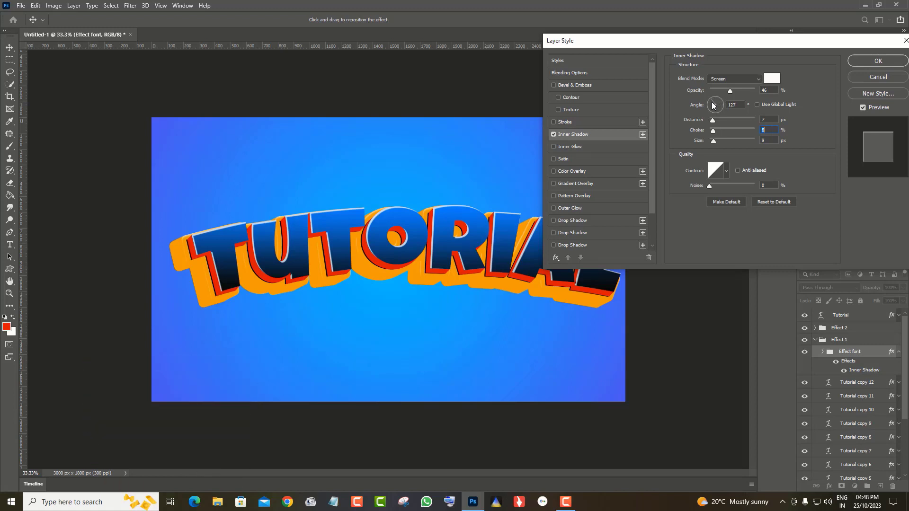
{"action": "left_click_drag", "start_coordinate": [713, 105], "coordinate": [711, 111]}
{"action": "left_click_drag", "start_coordinate": [710, 112], "coordinate": [708, 106]}
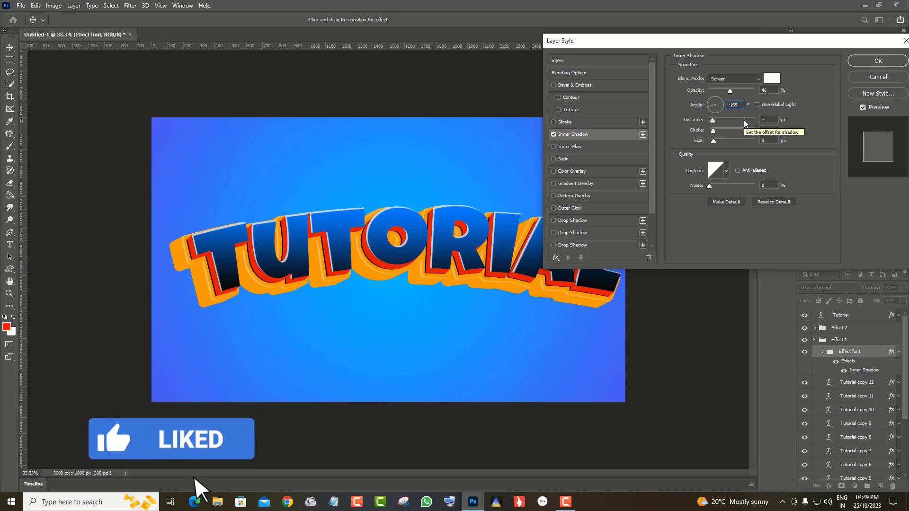
{"action": "key", "text": "Up"}
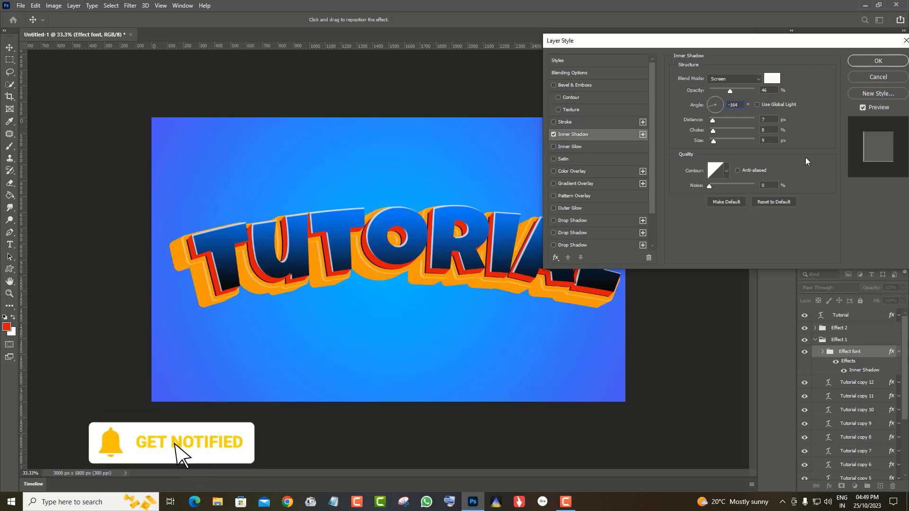
{"action": "left_click_drag", "start_coordinate": [711, 43], "coordinate": [708, 56]}
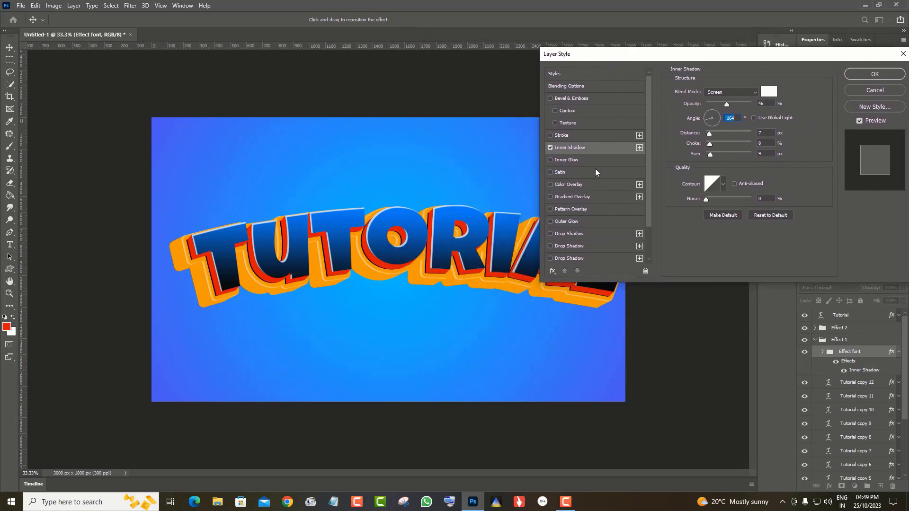
Apply an orange Color Overlay (f9a41e) to the Effect font group
{"action": "left_click", "coordinate": [558, 185]}
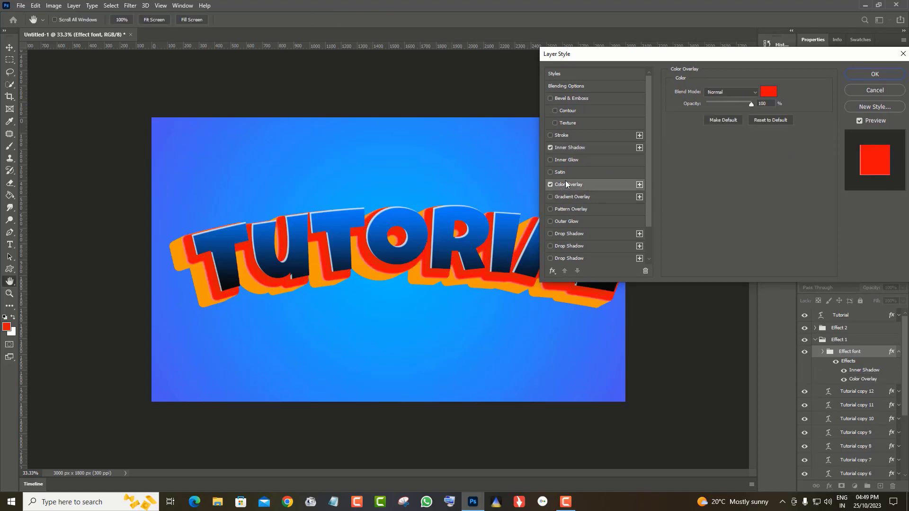
{"action": "left_click", "coordinate": [768, 91]}
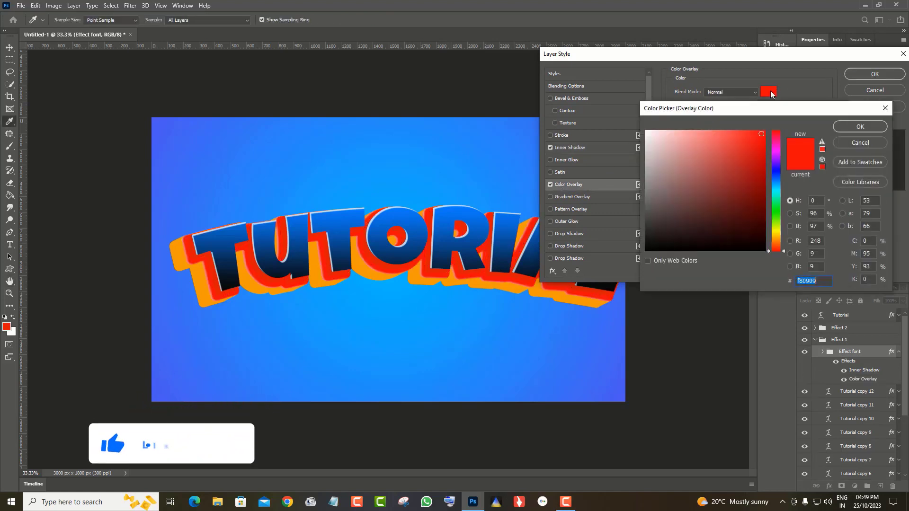
{"action": "left_click", "coordinate": [777, 239]}
{"action": "left_click_drag", "start_coordinate": [759, 134], "coordinate": [750, 134]}
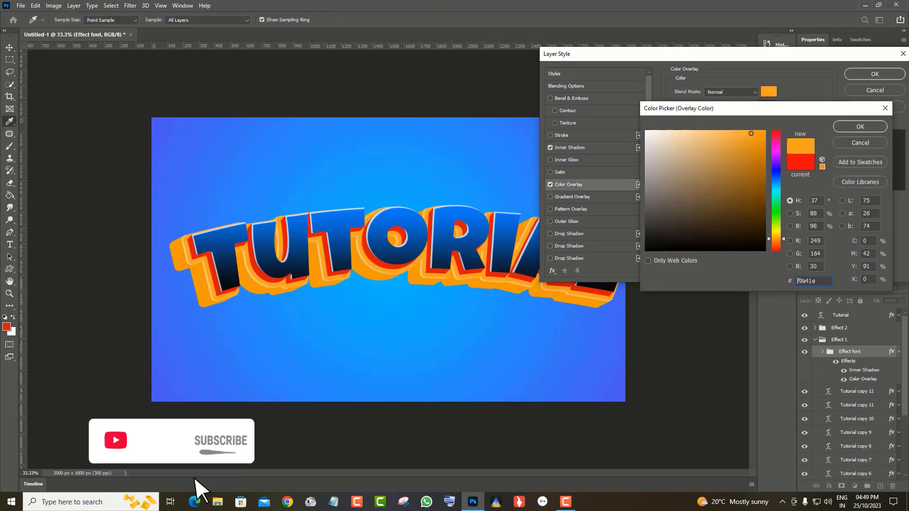
{"action": "left_click", "coordinate": [870, 126]}
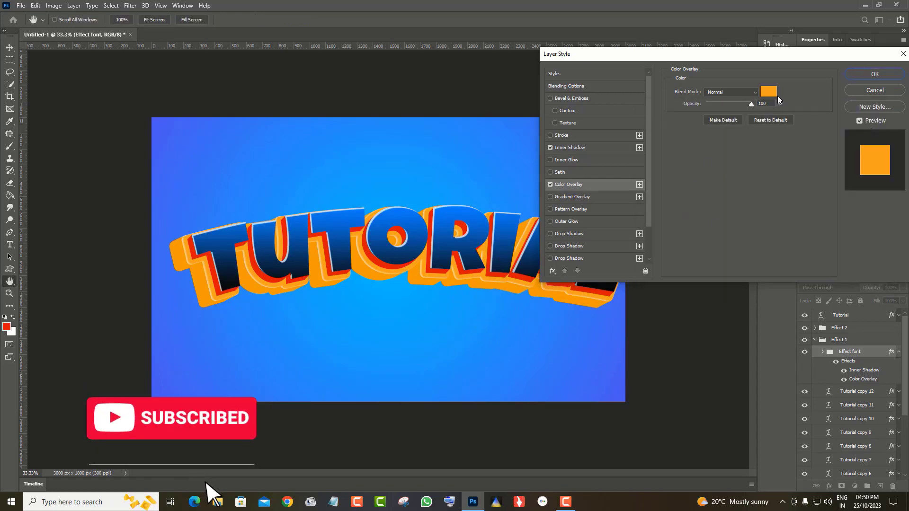
{"action": "left_click_drag", "start_coordinate": [778, 59], "coordinate": [677, 160]}
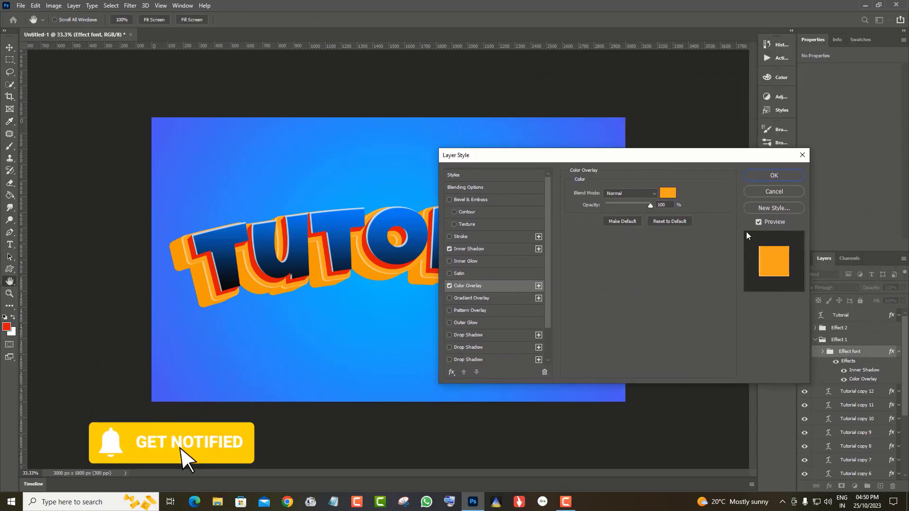
{"action": "left_click", "coordinate": [765, 175]}
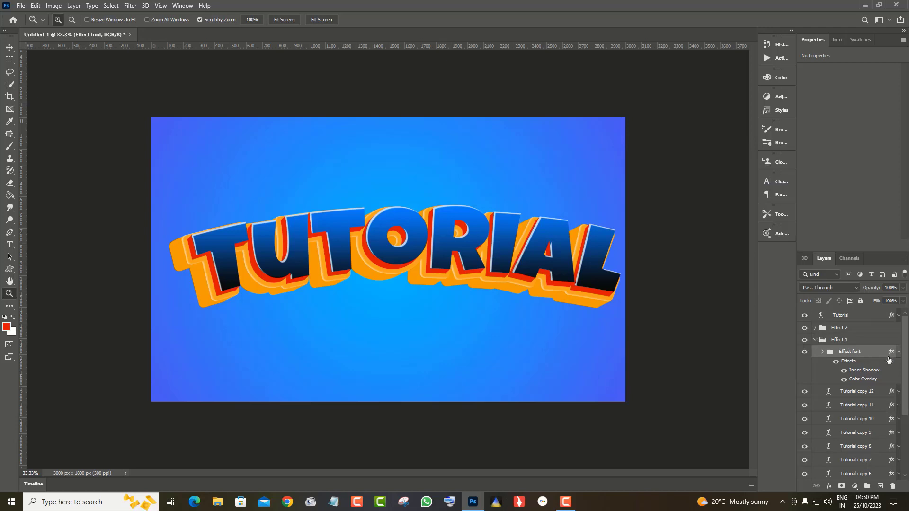
Collapse the Effect font effects and Effect 1 group, and select Effect 1
{"action": "left_click", "coordinate": [899, 352]}
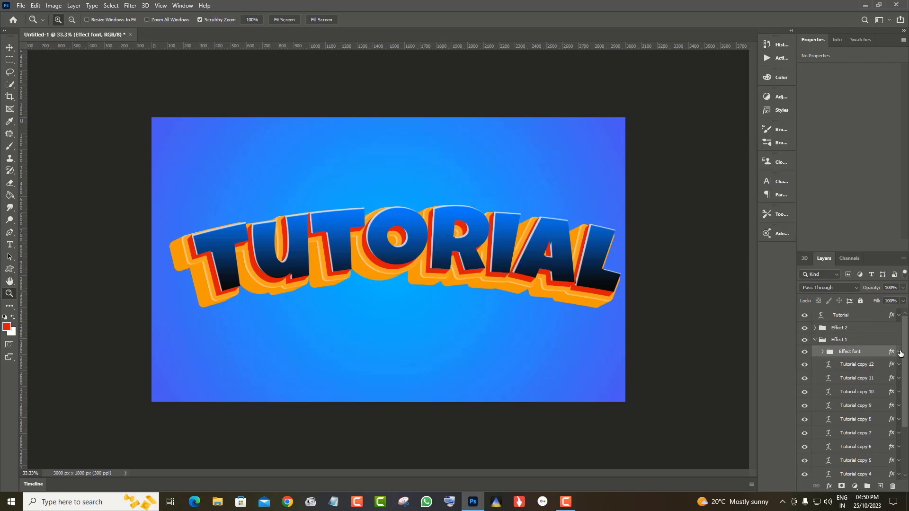
{"action": "left_click", "coordinate": [814, 340]}
{"action": "left_click", "coordinate": [875, 318]}
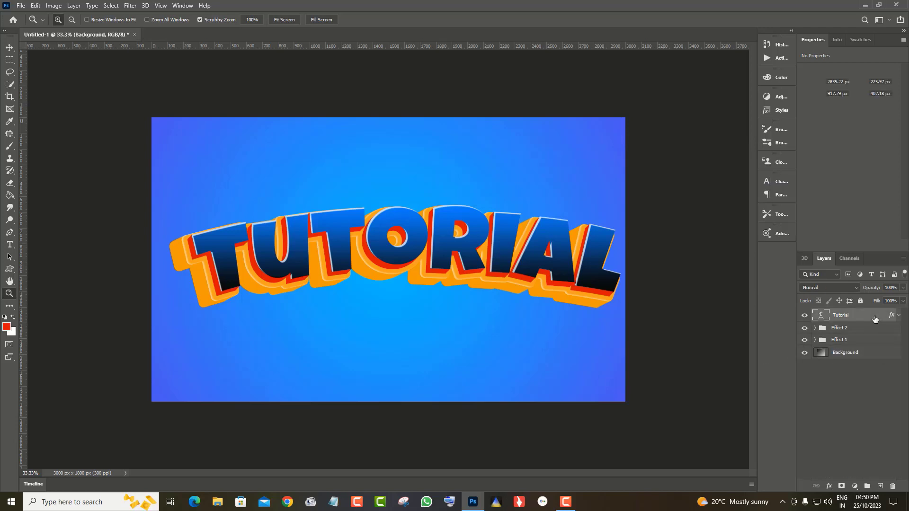
{"action": "left_click", "coordinate": [849, 340]}
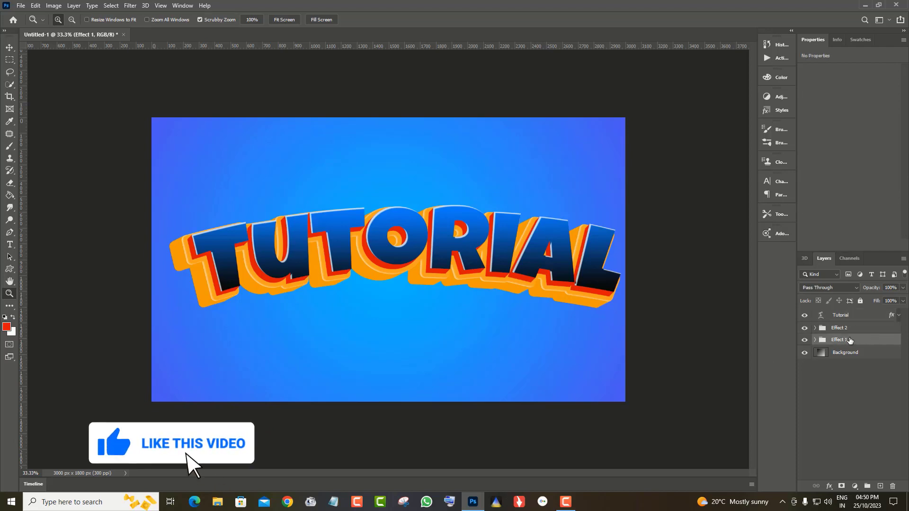
Add a Multiply Drop Shadow to the Effect 1 group
{"action": "left_click", "coordinate": [829, 487]}
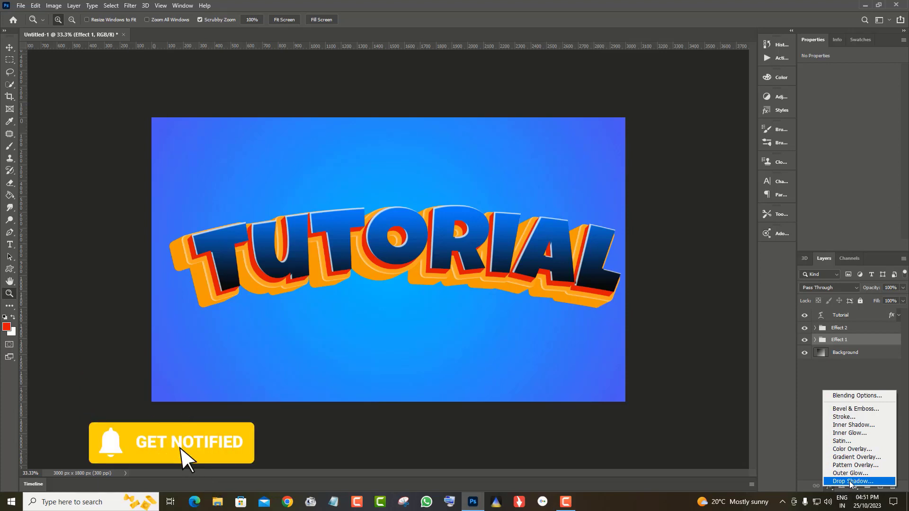
{"action": "left_click", "coordinate": [851, 481]}
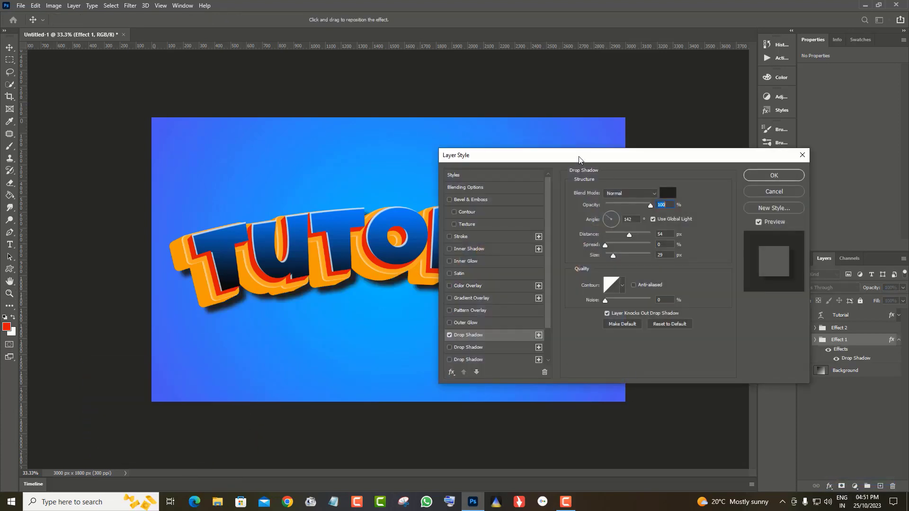
{"action": "mouse_move", "coordinate": [637, 155]}
{"action": "left_mouse_down"}
{"action": "mouse_move", "coordinate": [727, 119]}
{"action": "mouse_move", "coordinate": [731, 46]}
{"action": "left_mouse_up"}
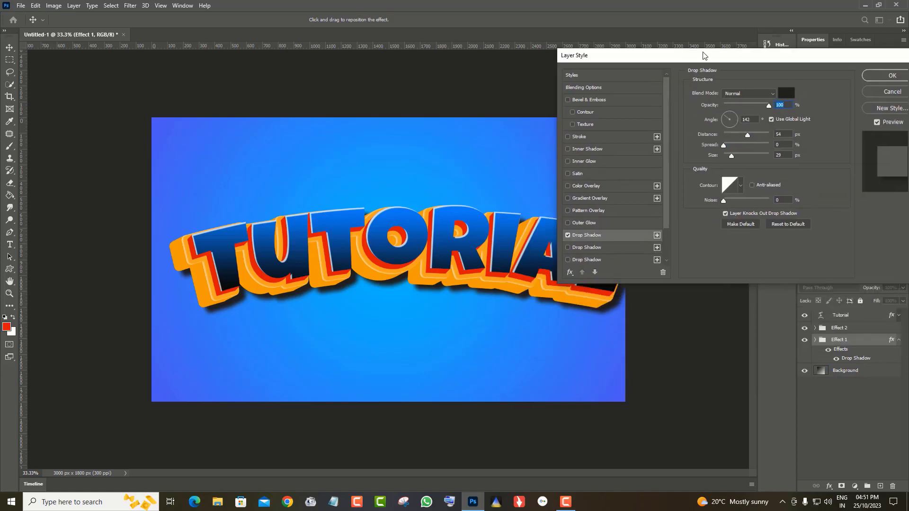
{"action": "left_click", "coordinate": [730, 82]}
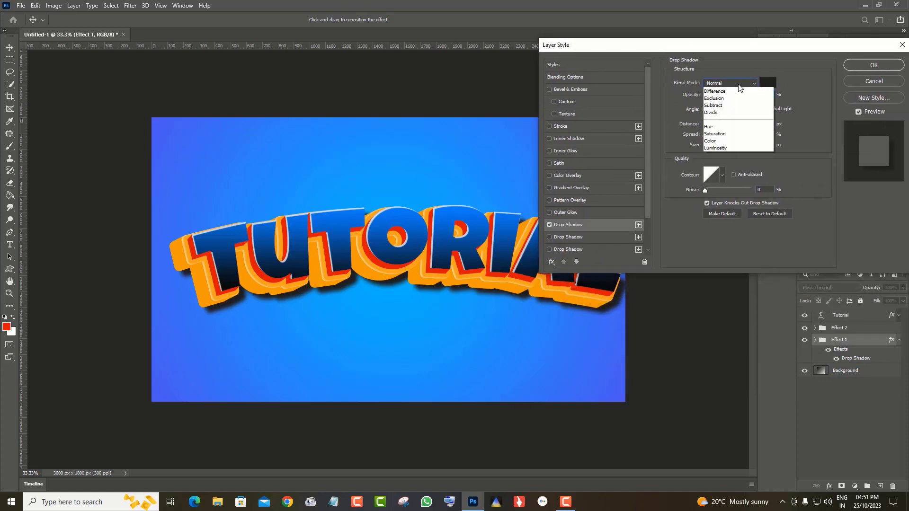
{"action": "left_click", "coordinate": [726, 117]}
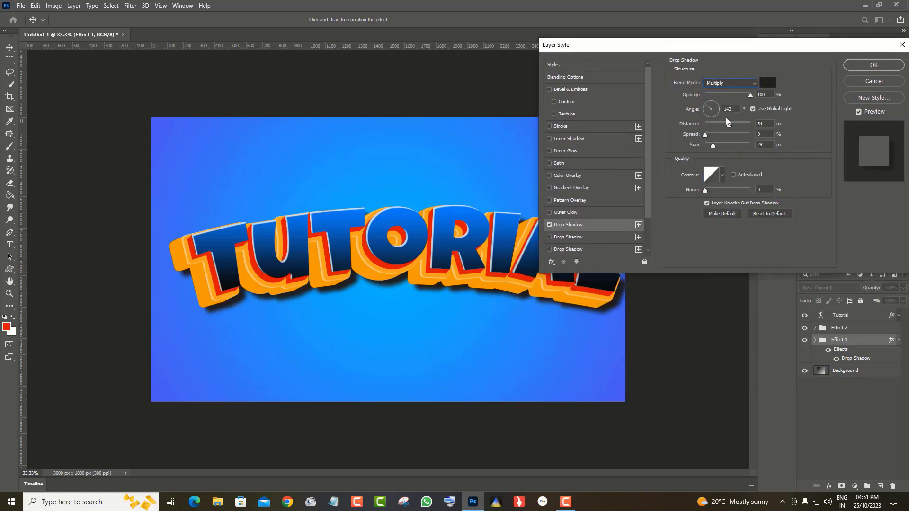
Set the drop shadow to 74% opacity, 27 px distance, 56 px size and 41° angle
{"action": "double_click", "coordinate": [768, 94]}
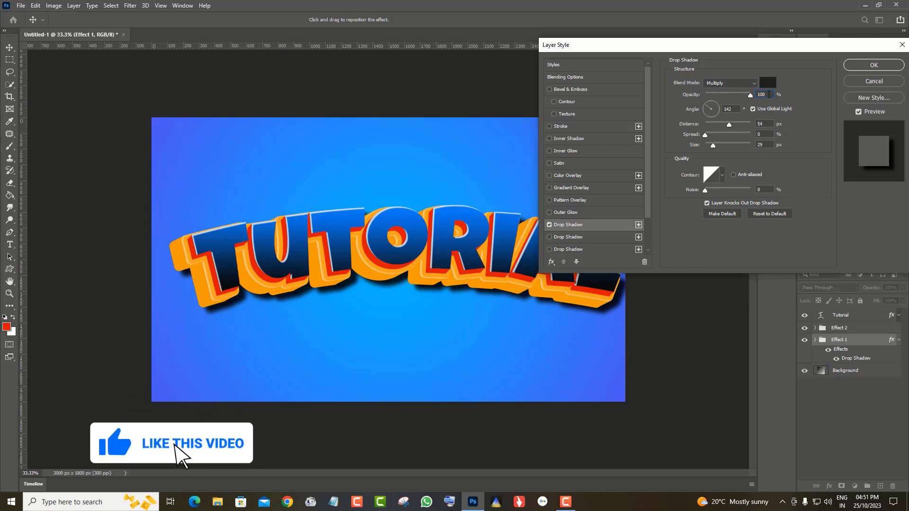
{"action": "type", "text": "174"}
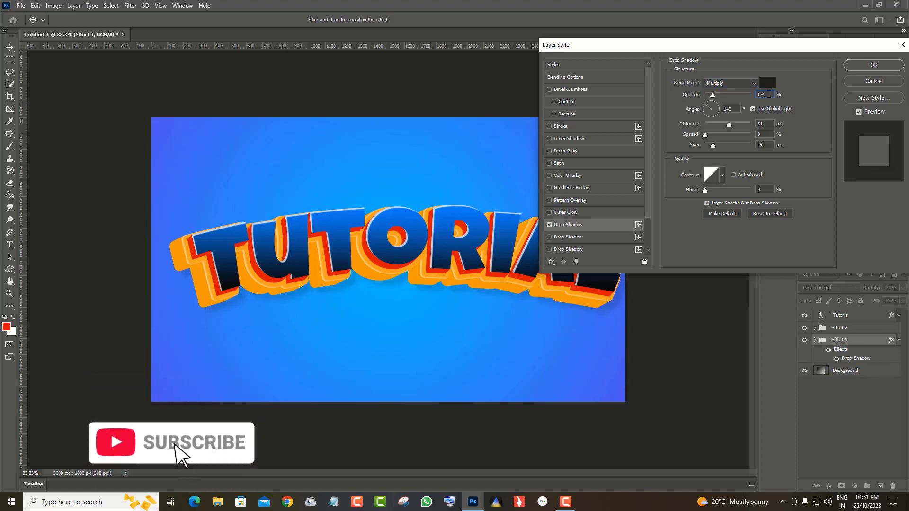
{"action": "key", "text": "BackSpace"}
{"action": "key", "text": "BackSpace"}
{"action": "key", "text": "BackSpace"}
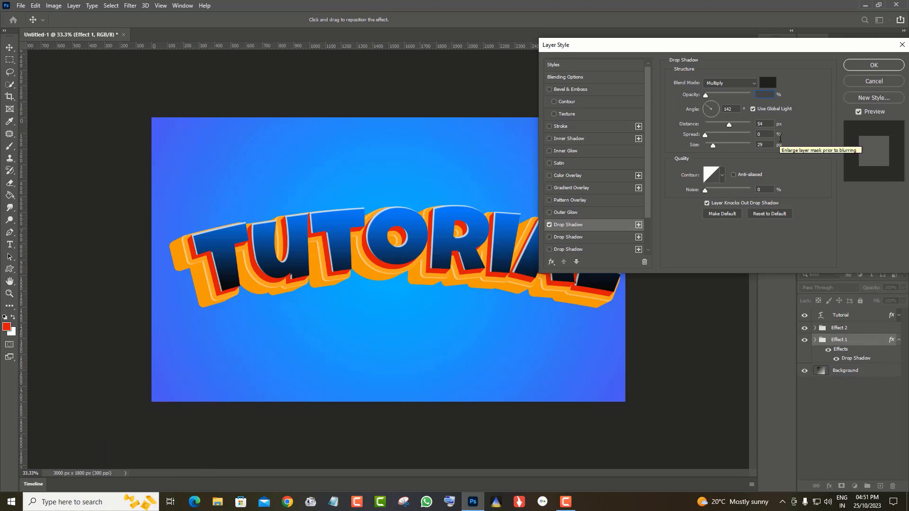
{"action": "type", "text": "74"}
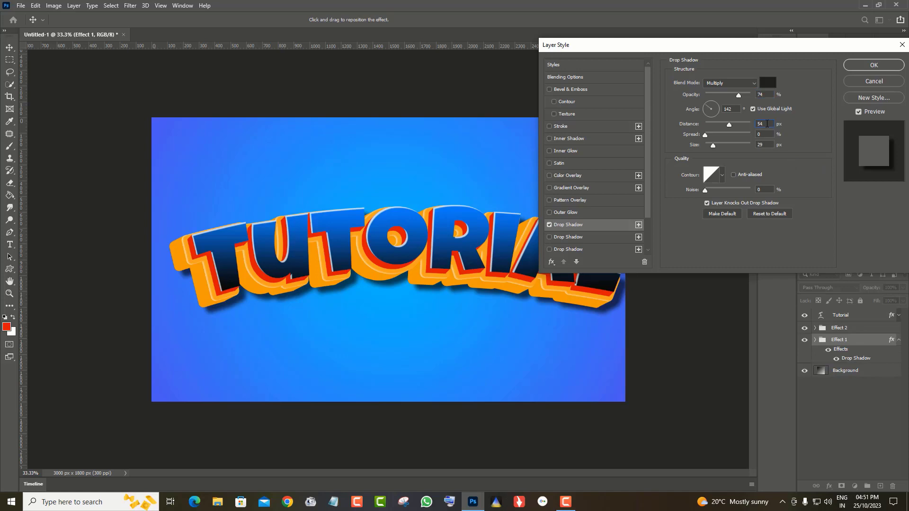
{"action": "key", "text": "Tab"}
{"action": "type", "text": "5"}
{"action": "key", "text": "BackSpace"}
{"action": "key", "text": "BackSpace"}
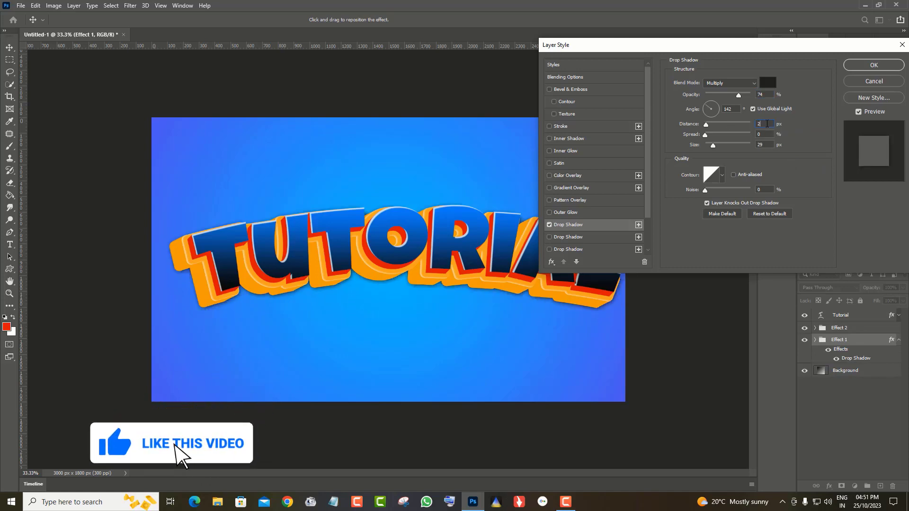
{"action": "type", "text": "27"}
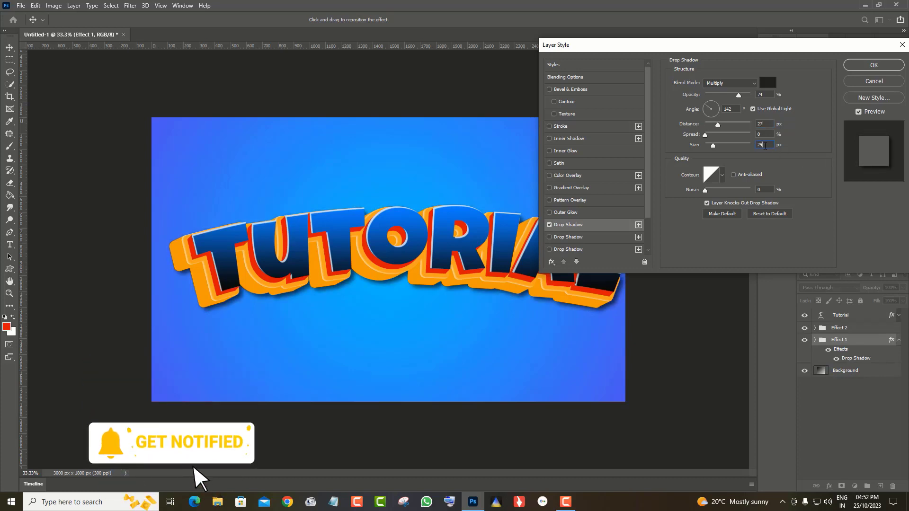
{"action": "double_click", "coordinate": [763, 145]}
{"action": "type", "text": "2"}
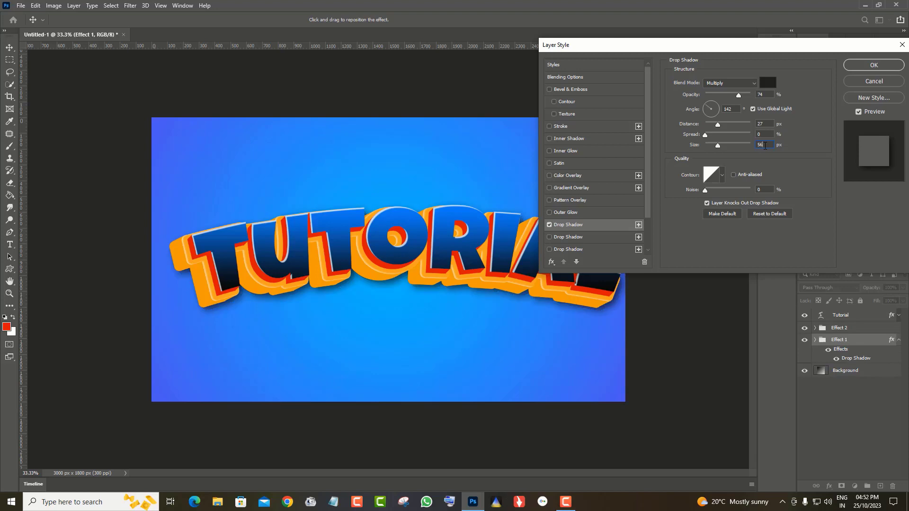
{"action": "double_click", "coordinate": [732, 108]}
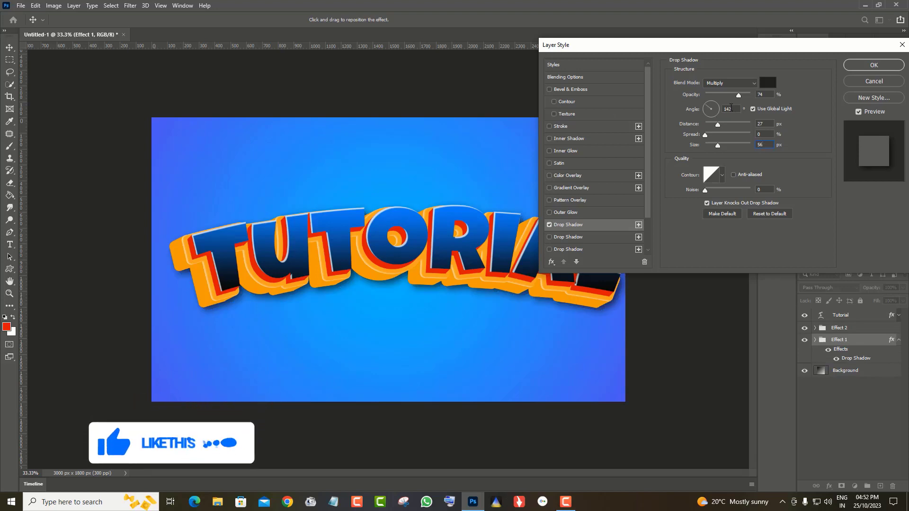
{"action": "key", "text": "BackSpace"}
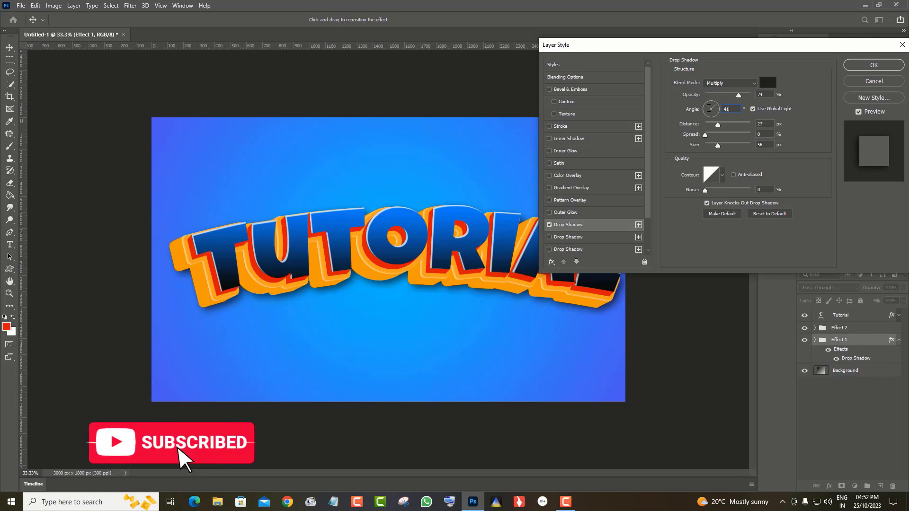
{"action": "type", "text": "41"}
{"action": "left_click_drag", "start_coordinate": [788, 45], "coordinate": [645, 54]}
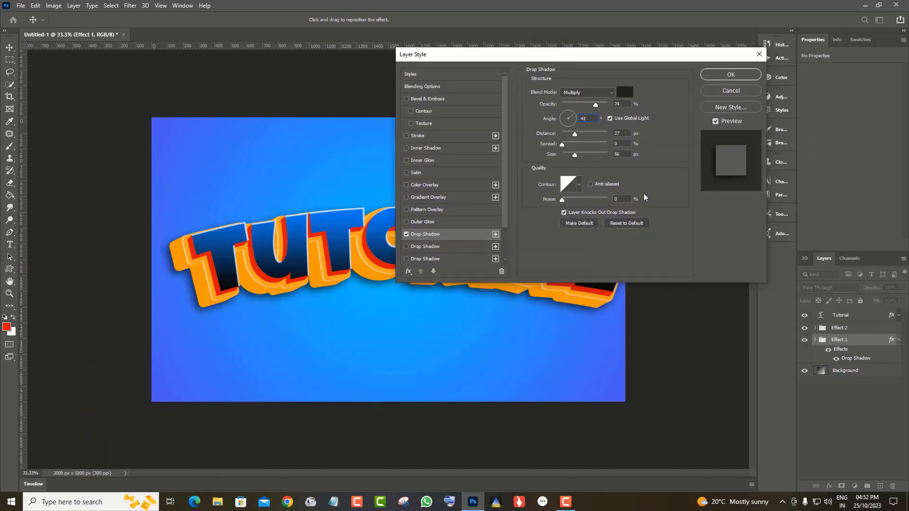
Add a second Effect 1 drop shadow at 90% opacity and 27 px size, and apply both
{"action": "left_click", "coordinate": [496, 234]}
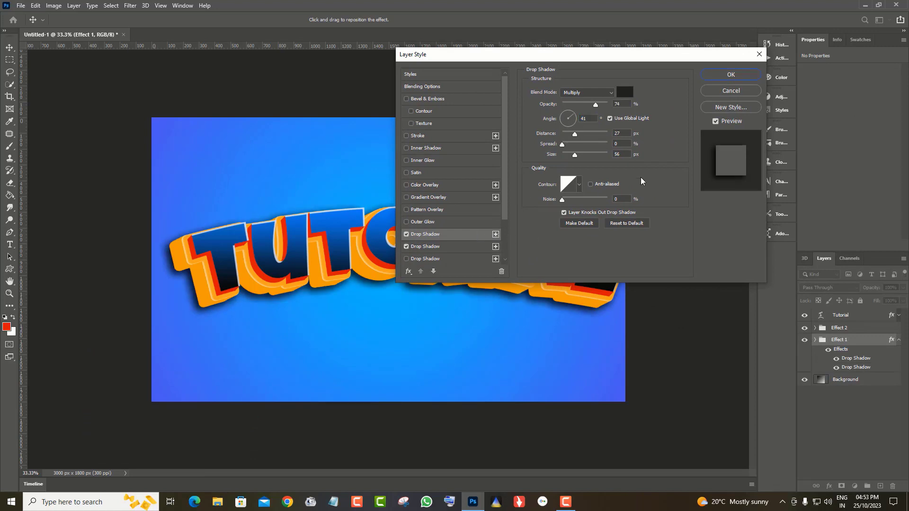
{"action": "double_click", "coordinate": [620, 104]}
{"action": "type", "text": "7"}
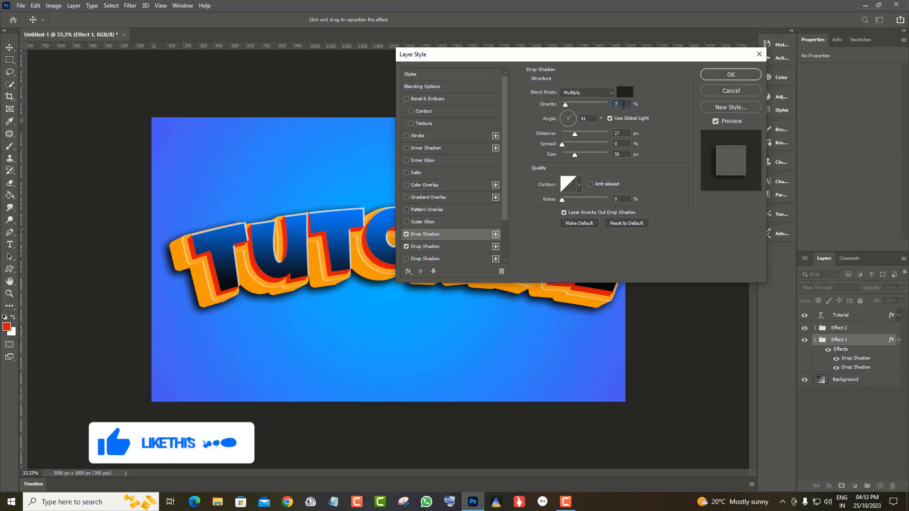
{"action": "key", "text": "Up"}
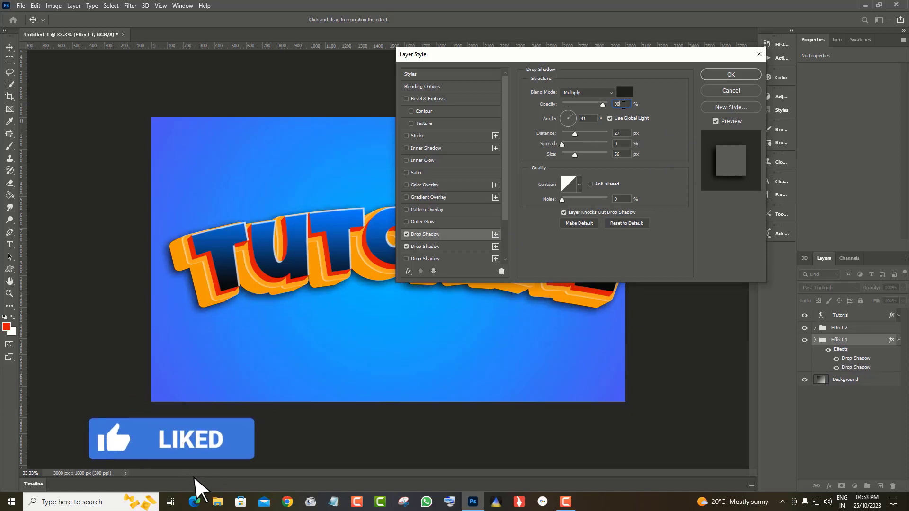
{"action": "type", "text": "90"}
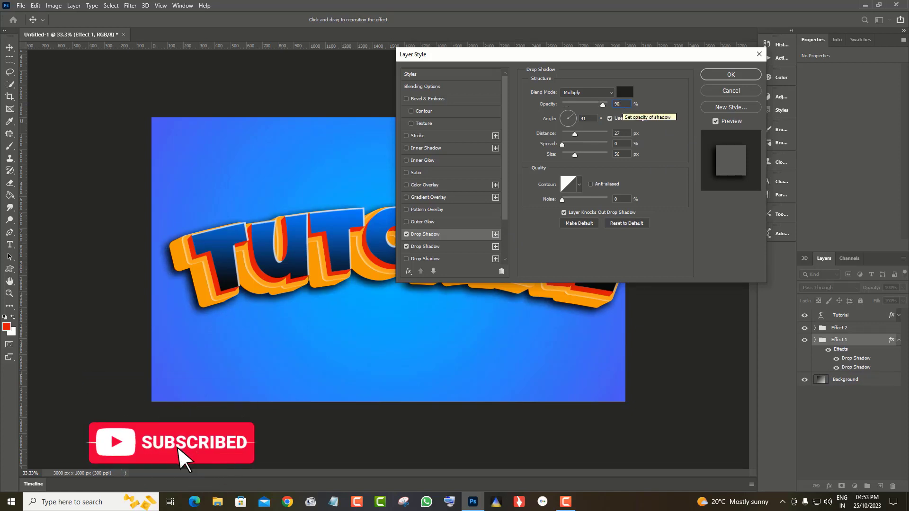
{"action": "double_click", "coordinate": [620, 155]}
{"action": "type", "text": "5"}
{"action": "key", "text": "BackSpace"}
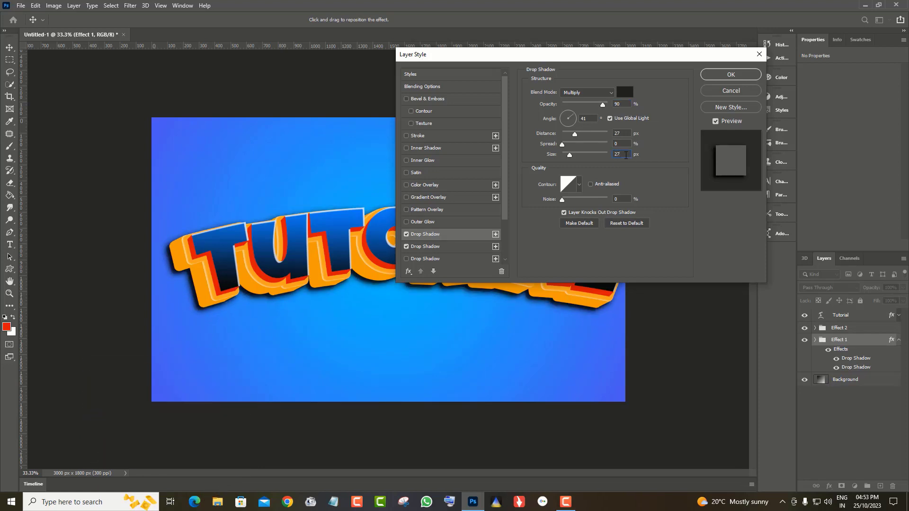
{"action": "left_click", "coordinate": [731, 75]}
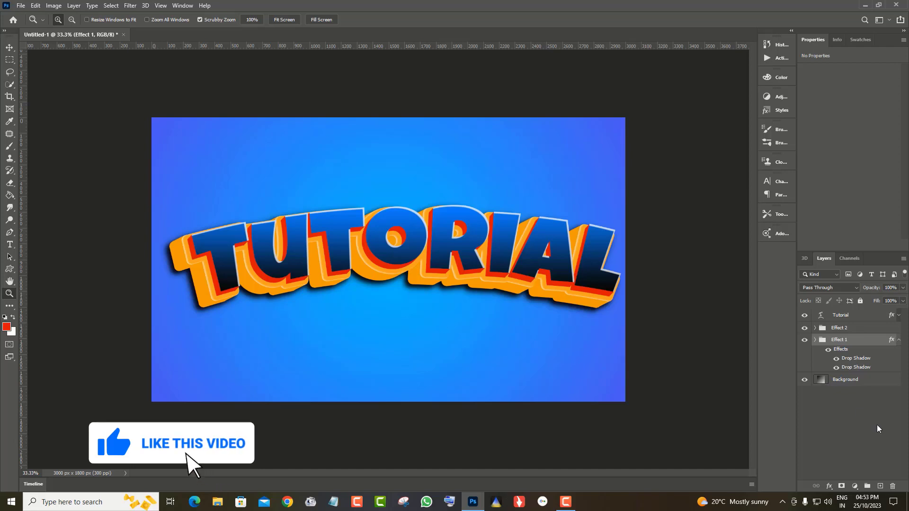
Select the Effect 2 group and add a Drop Shadow to it
{"action": "left_click", "coordinate": [886, 328]}
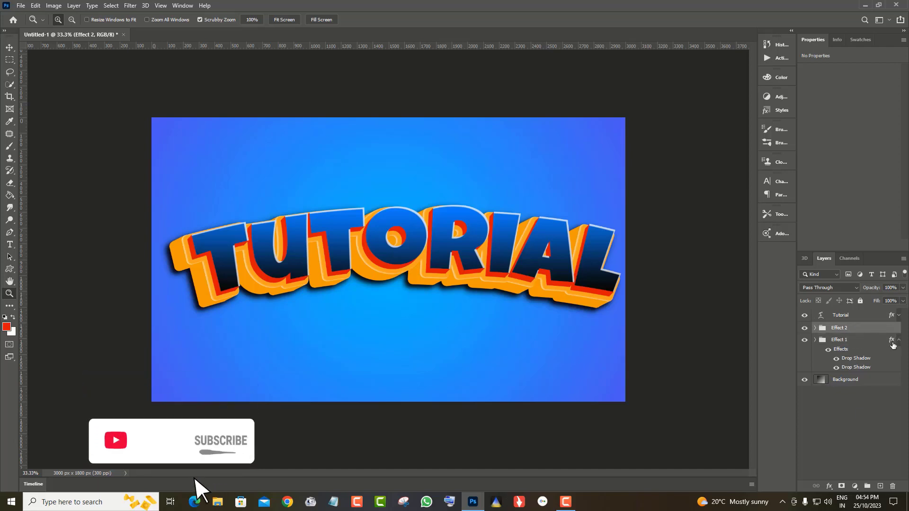
{"action": "left_click", "coordinate": [898, 340]}
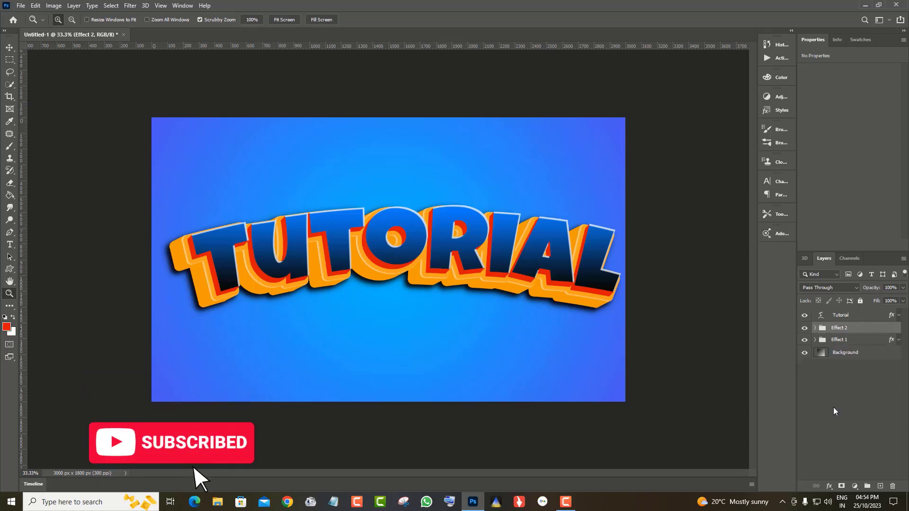
{"action": "left_click", "coordinate": [830, 487]}
{"action": "left_click", "coordinate": [806, 417]}
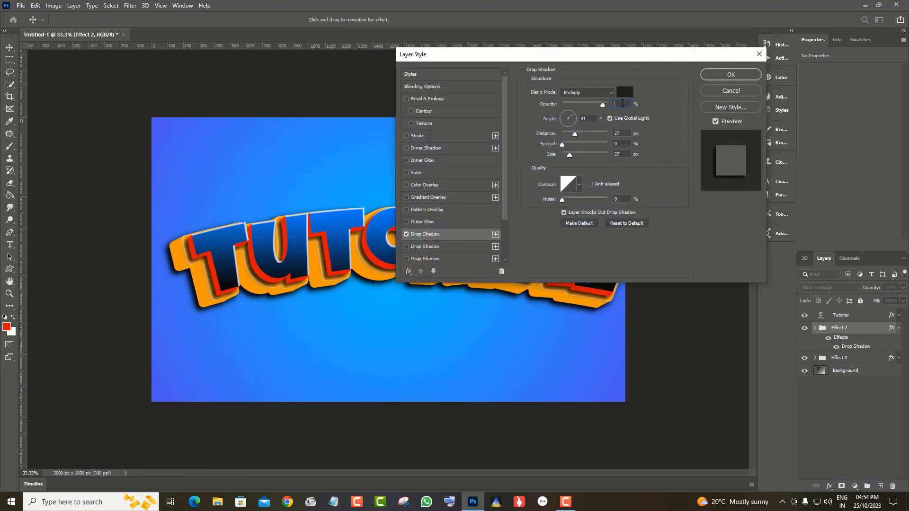
Set Effect 2's shadow to 50% opacity, 16 px distance, 8 px size, local 41° angle, and apply
{"action": "type", "text": "55"}
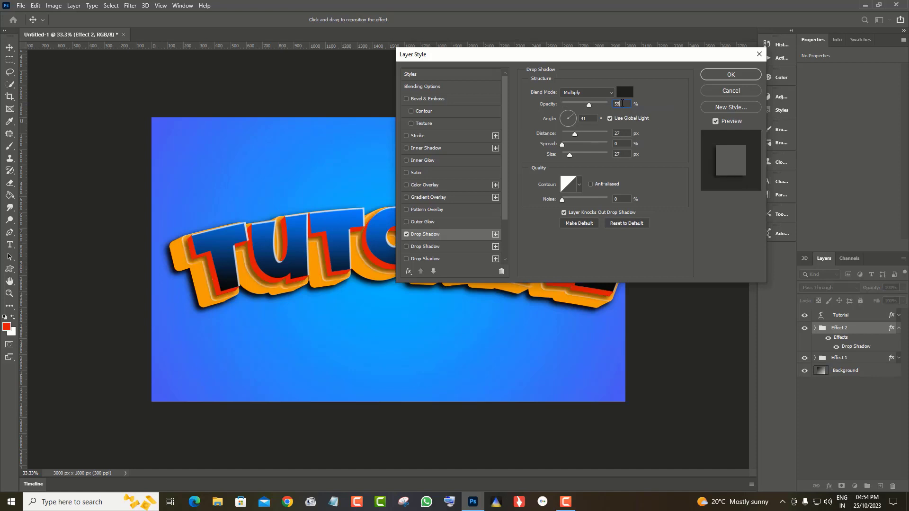
{"action": "type", "text": "0"}
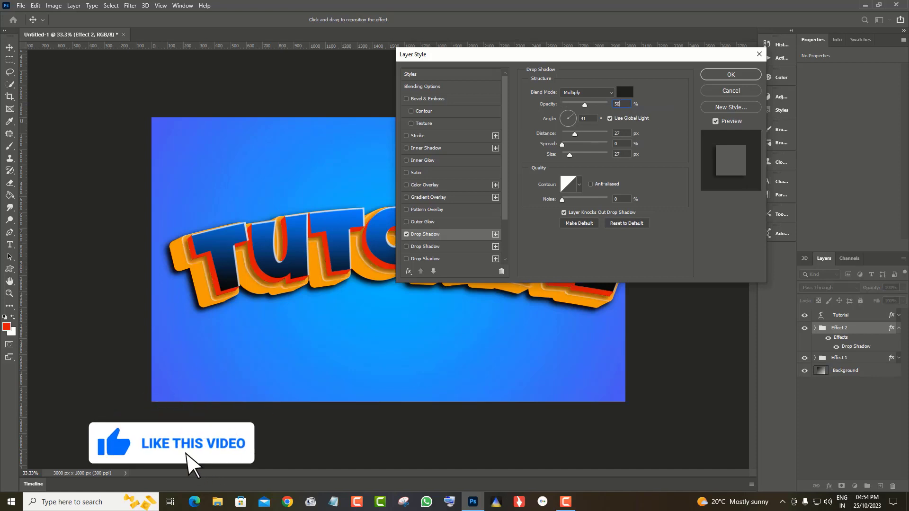
{"action": "left_click", "coordinate": [624, 133]}
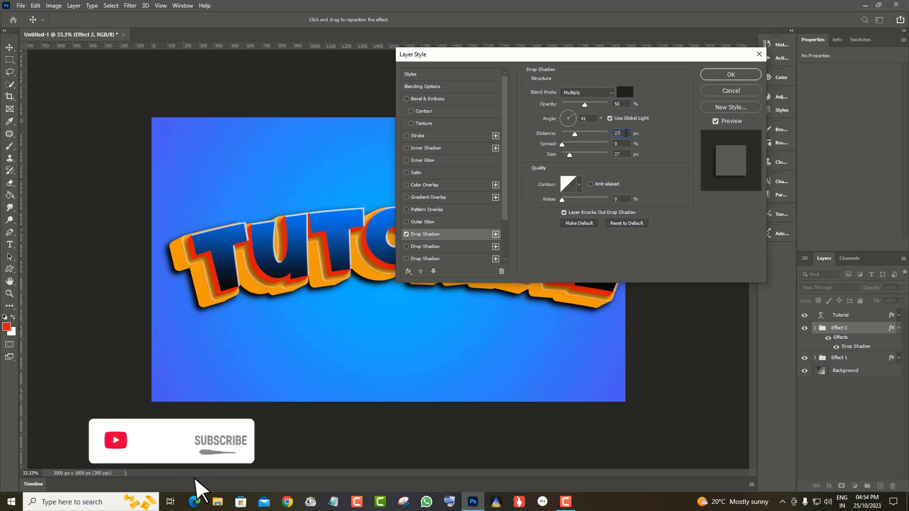
{"action": "type", "text": "16"}
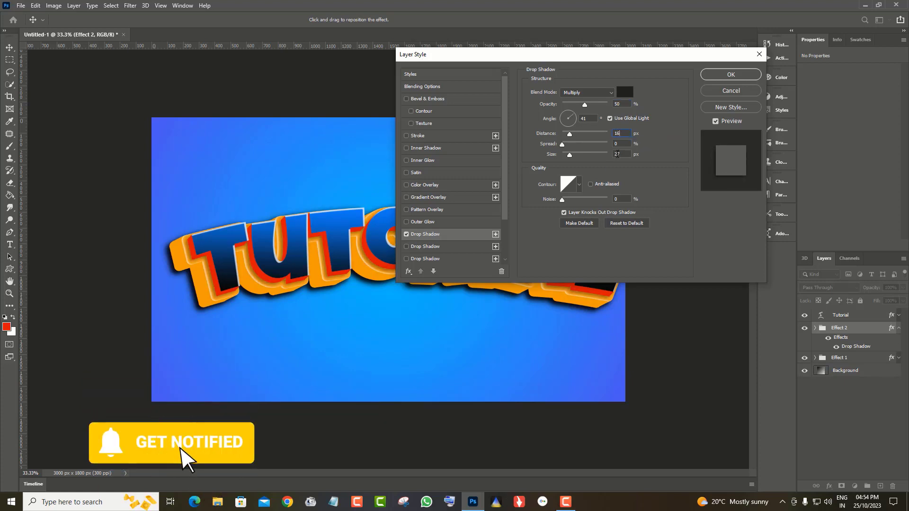
{"action": "key", "text": "BackSpace"}
{"action": "key", "text": "BackSpace"}
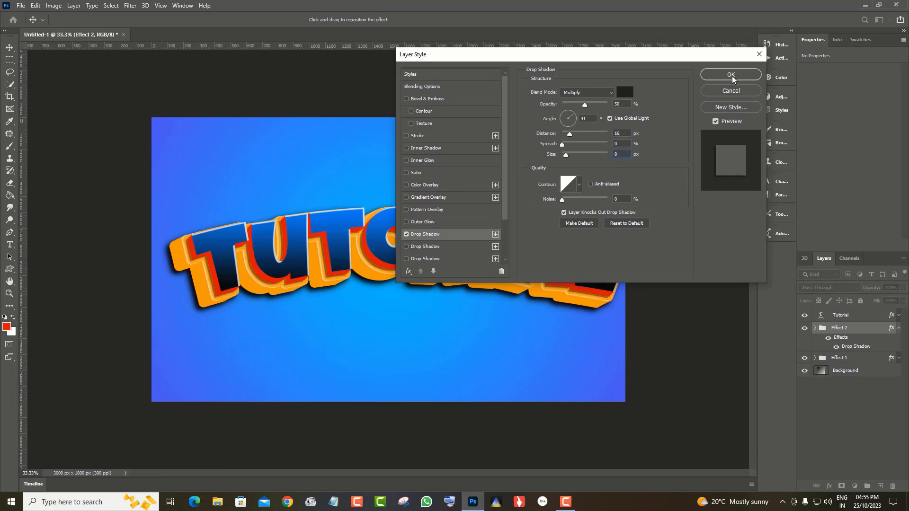
{"action": "left_click", "coordinate": [610, 119]}
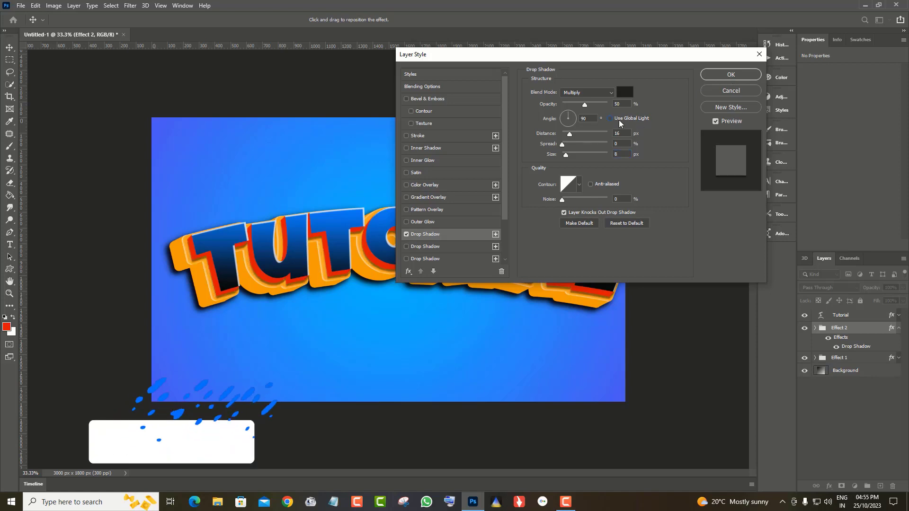
{"action": "key", "text": "BackSpace"}
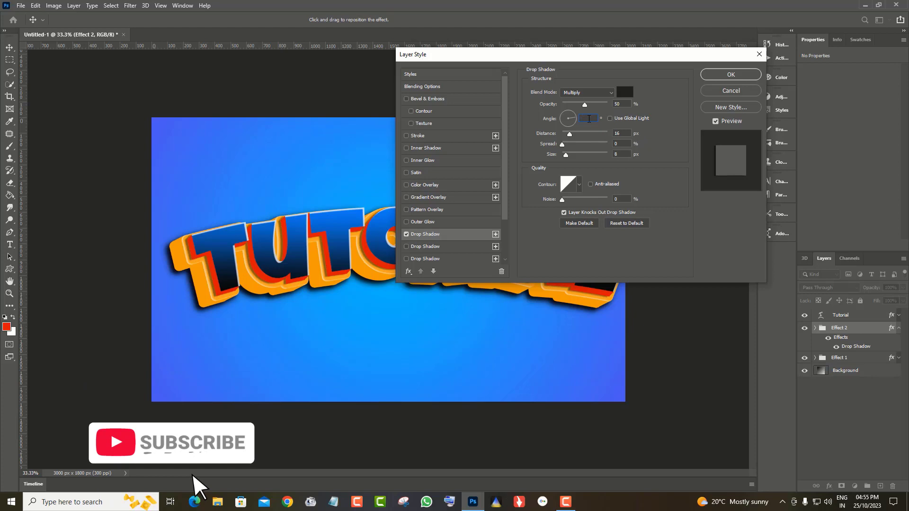
{"action": "type", "text": "41"}
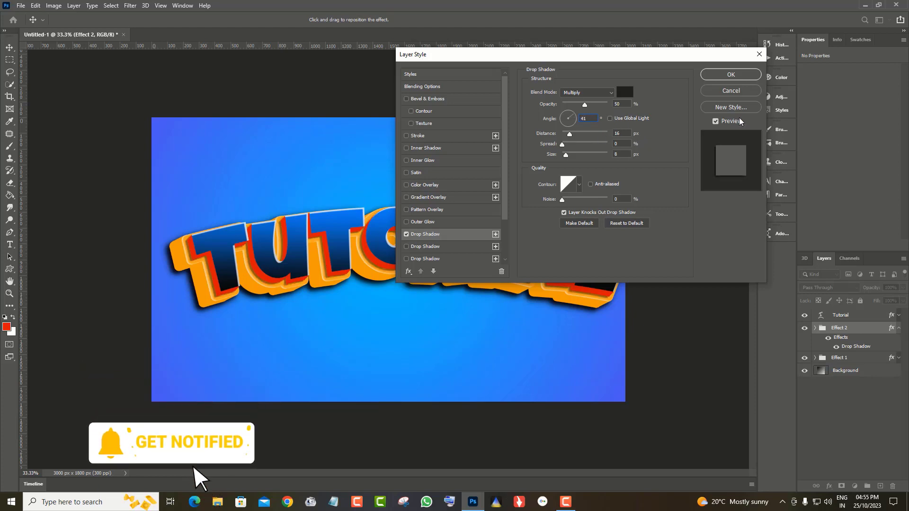
{"action": "left_click", "coordinate": [748, 75]}
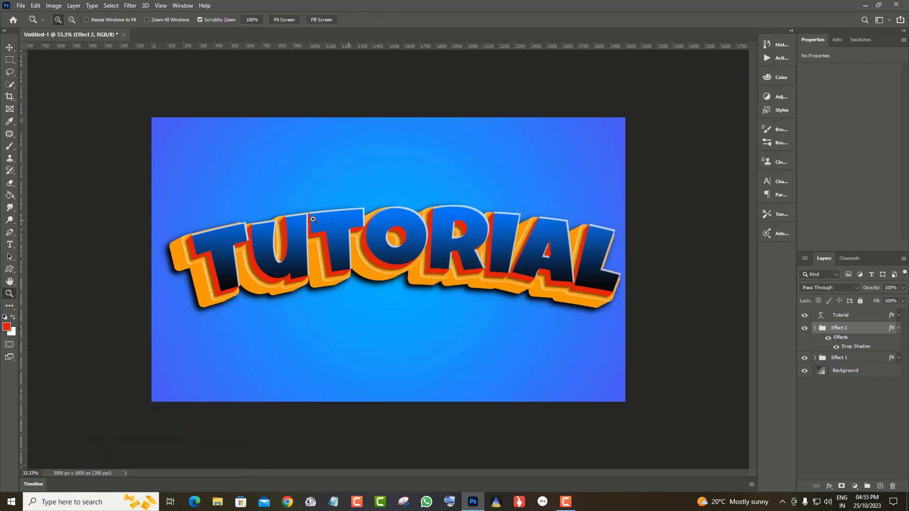